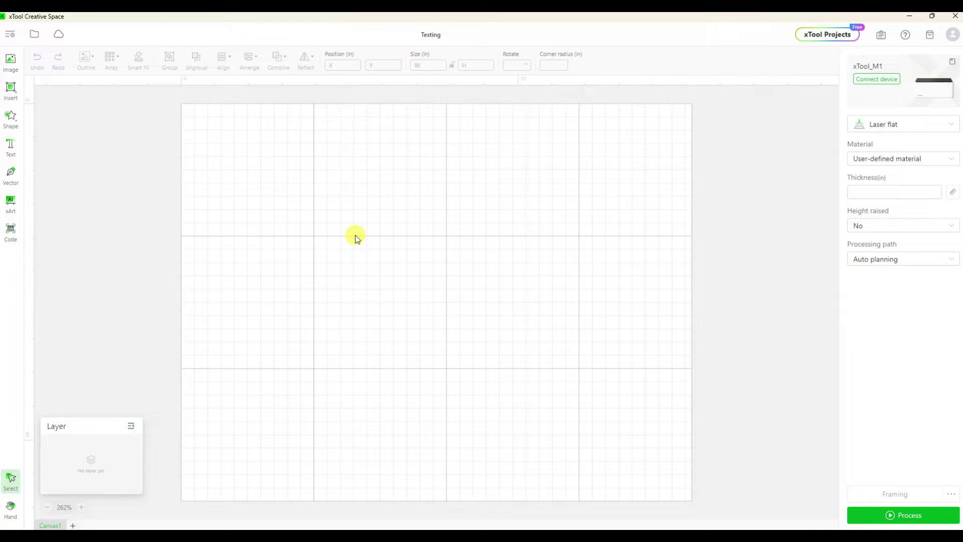
Insert a rounded square from the basic shapes and set it to engrave
left_click(10, 117)
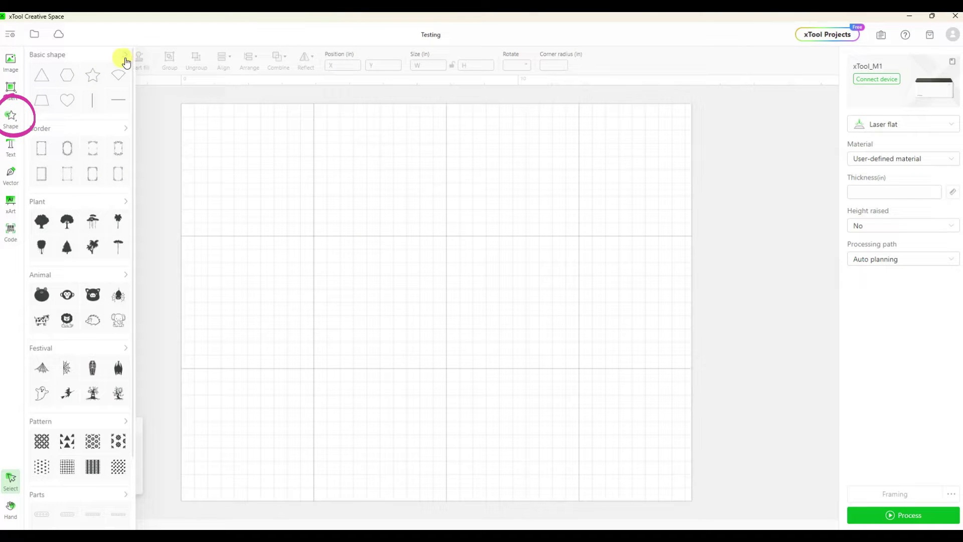
left_click(125, 55)
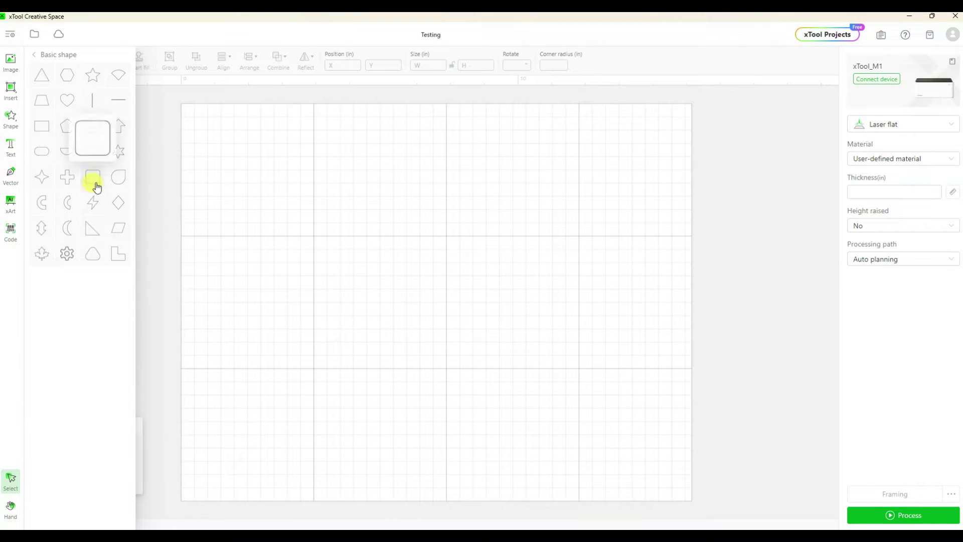
left_click(93, 178)
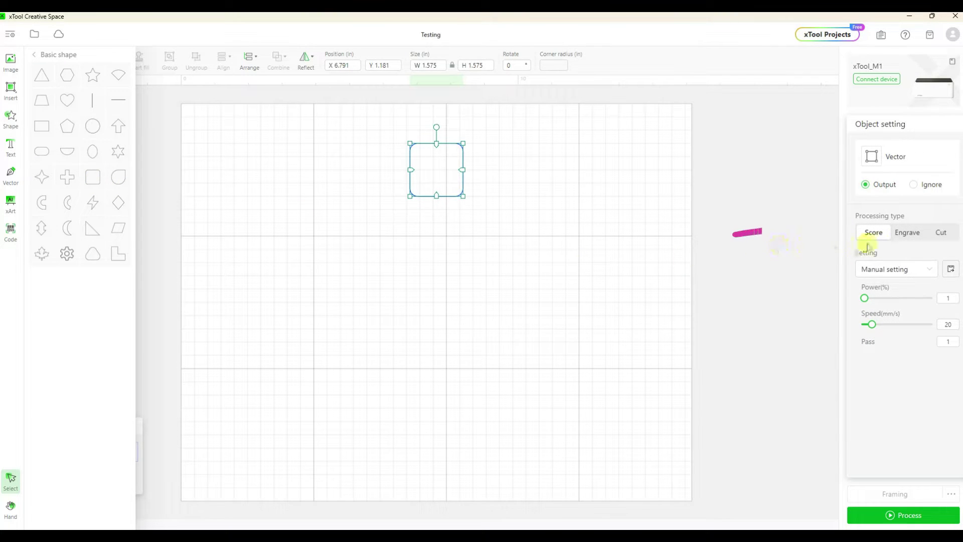
mouse_move(865, 299)
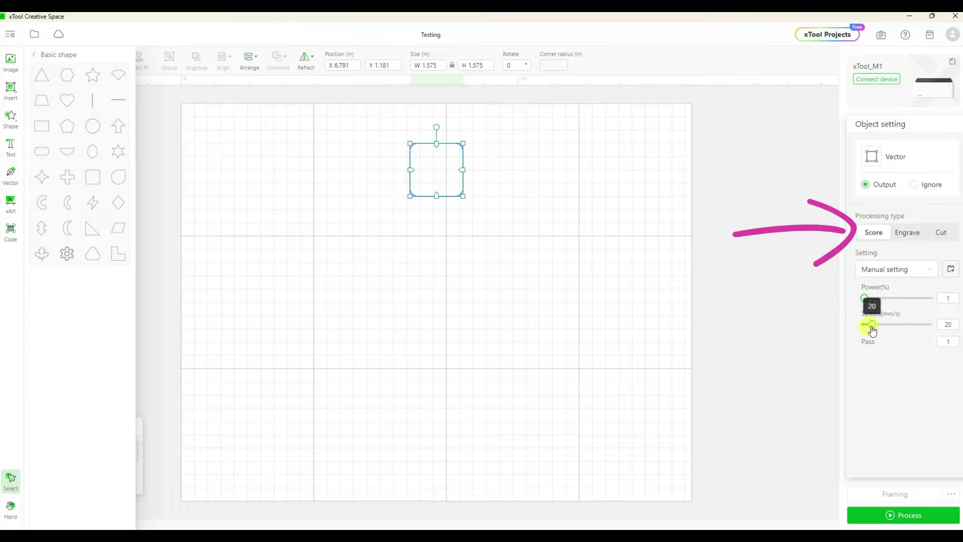
left_click_drag(871, 325, 862, 325)
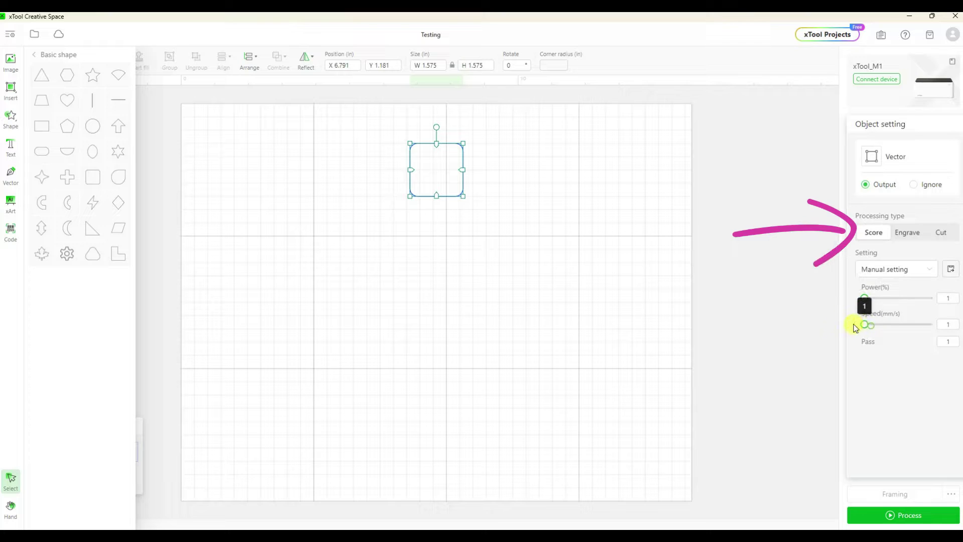
left_click(907, 232)
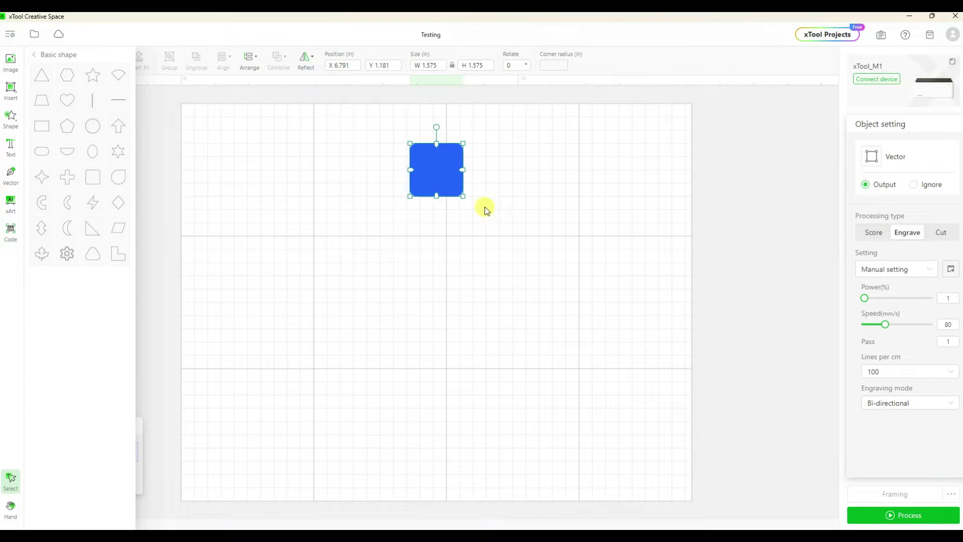
Shrink the rounded square to 0.562 in wide and move it down-left
left_click_drag(464, 197, 430, 154)
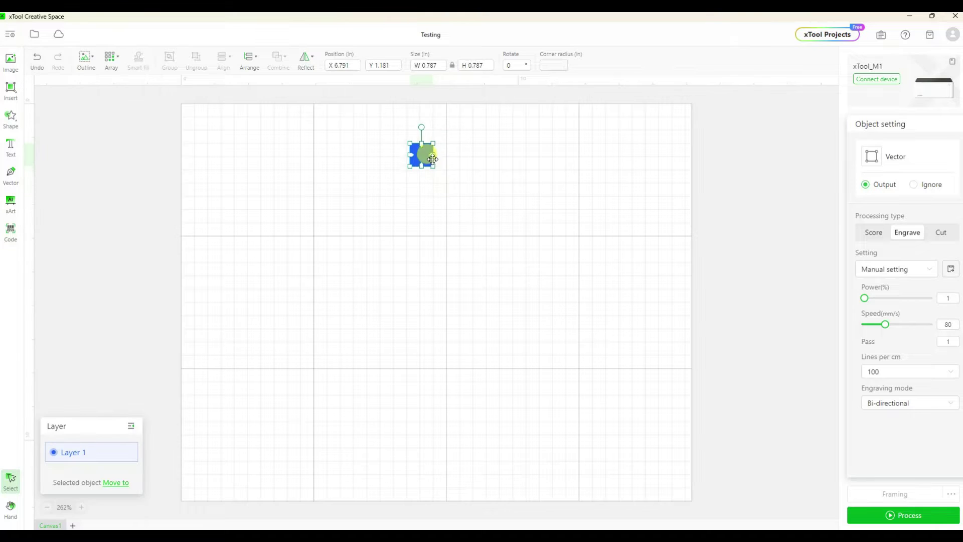
left_click(490, 181)
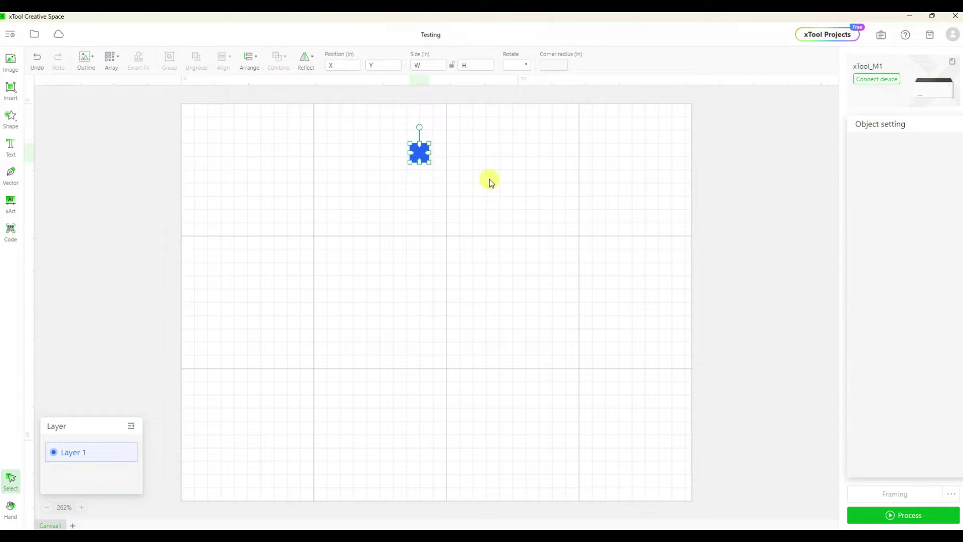
left_click_drag(419, 152, 398, 196)
left_click(112, 59)
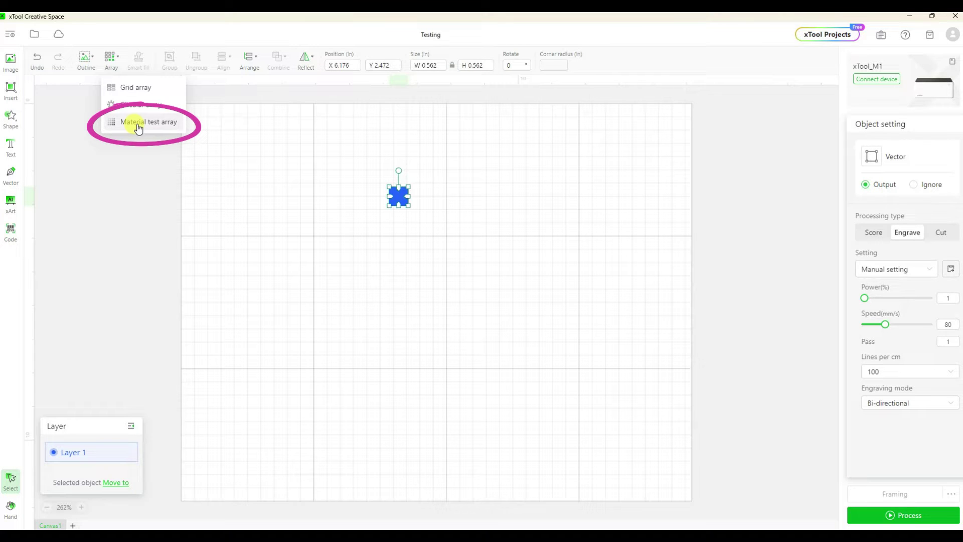
Build a 5×5 material test array with speed 80/20 mm/s and maximum power 50%
left_click(138, 128)
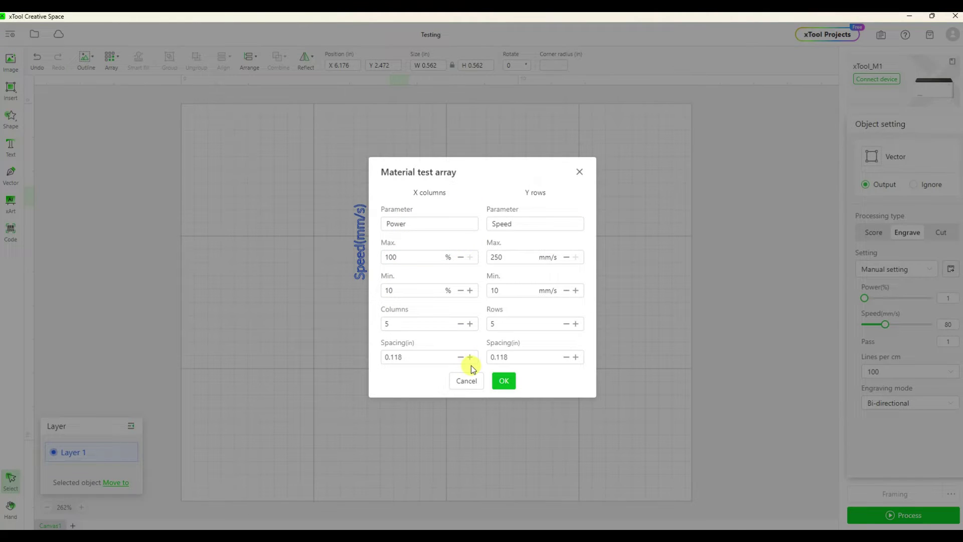
left_click(522, 259)
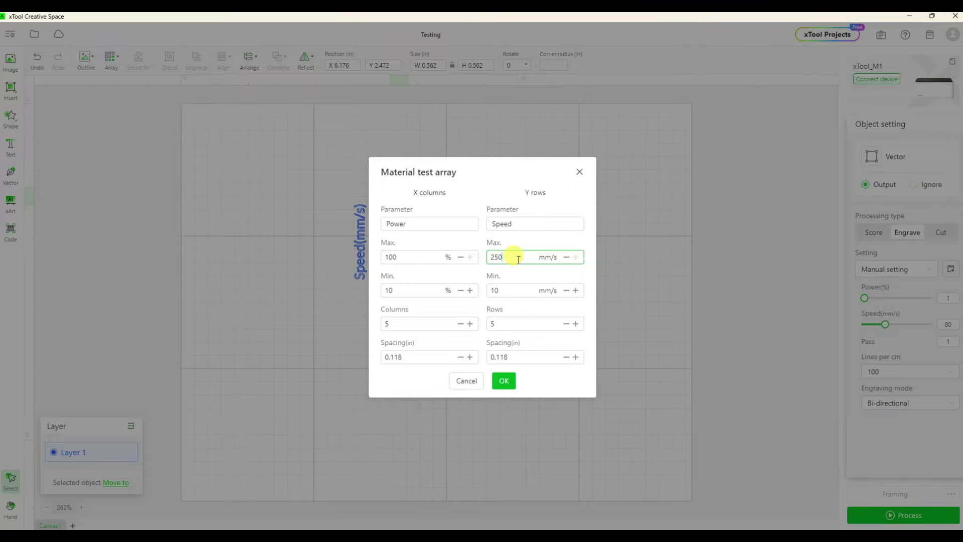
left_click_drag(518, 258, 489, 257)
key("BackSpace")
type("80")
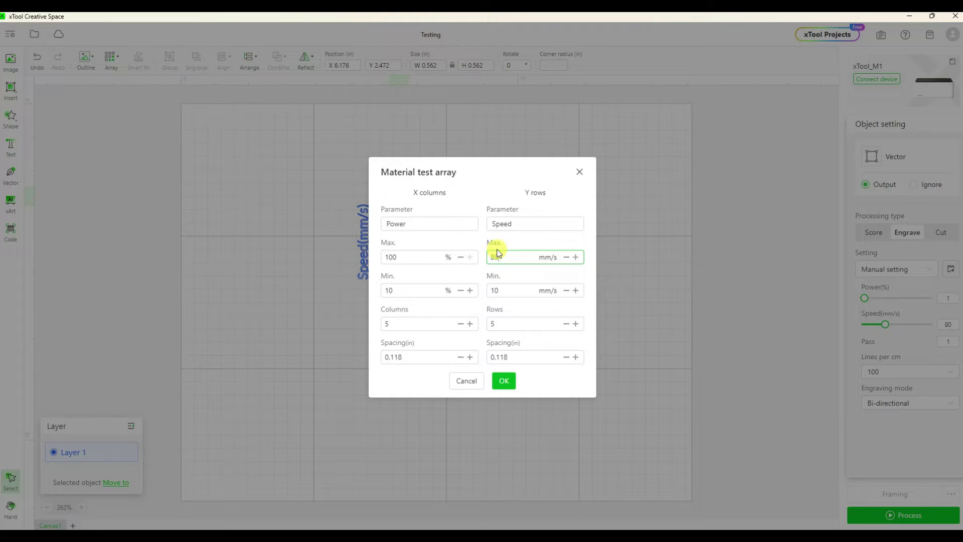
left_click(522, 289)
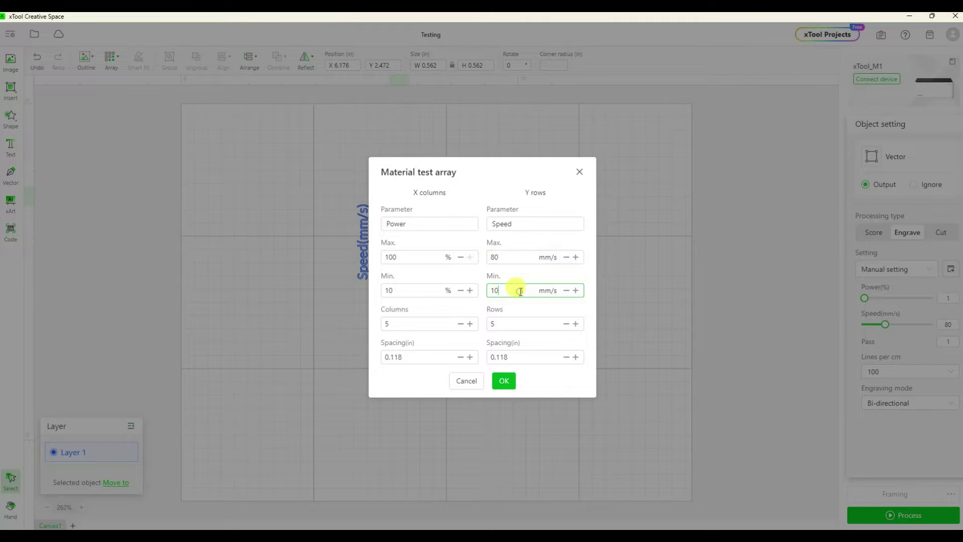
left_click_drag(520, 291, 497, 292)
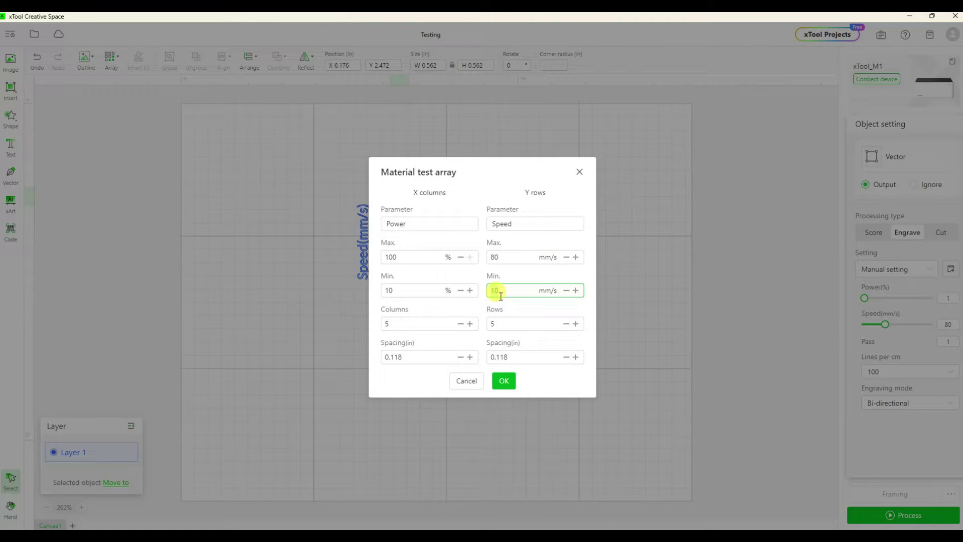
type("20")
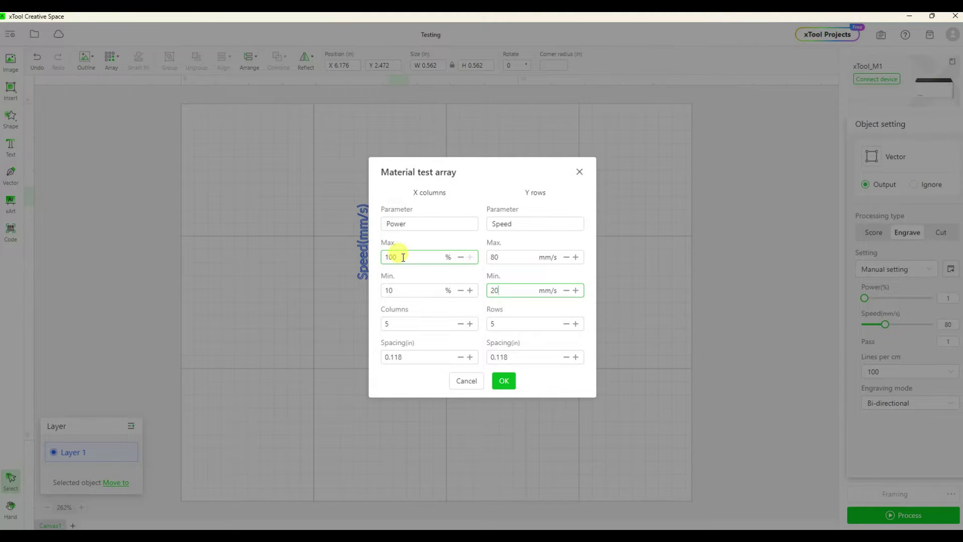
left_click_drag(403, 257, 378, 258)
type("50")
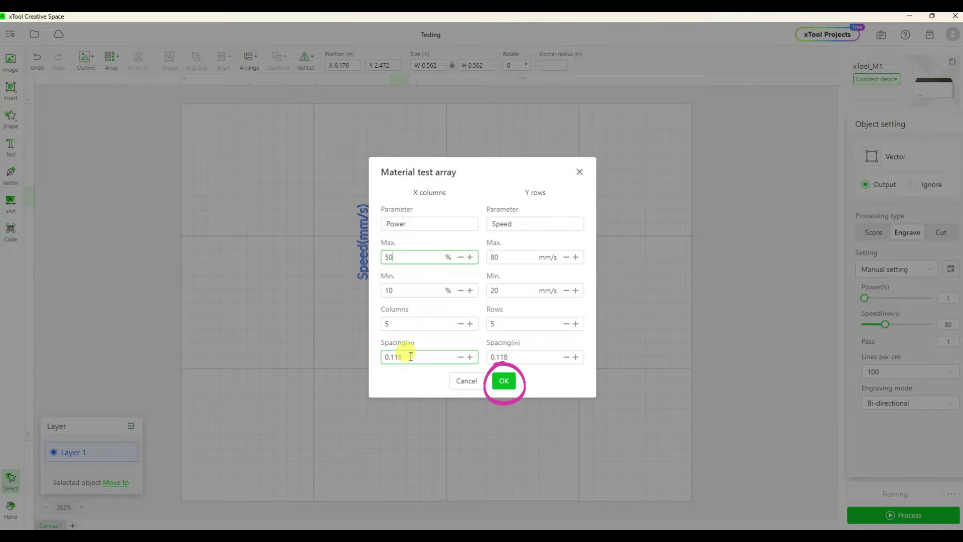
left_click(504, 382)
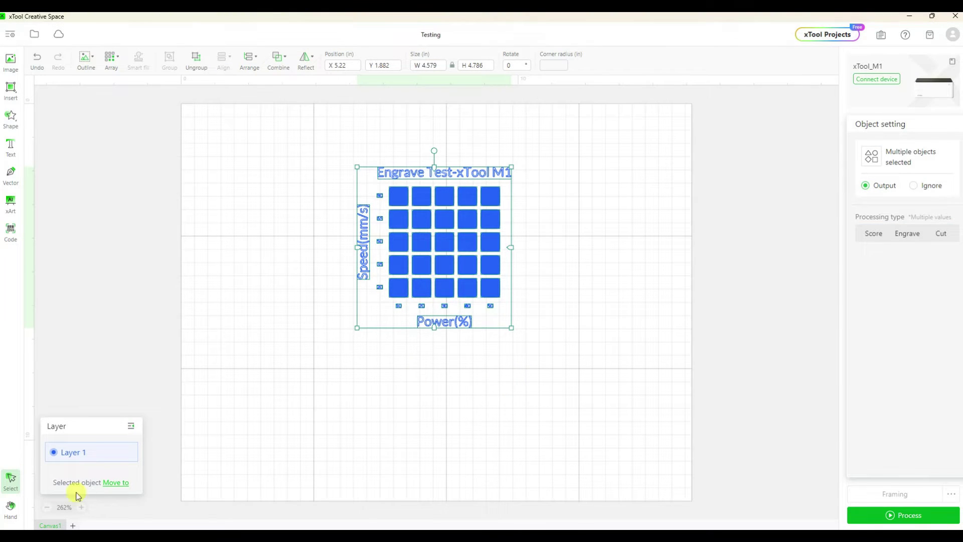
Zoom in, marquee-select all test grid parts, and set their width to 3 in
left_click(81, 507)
scroll(422, 347, "up", 2)
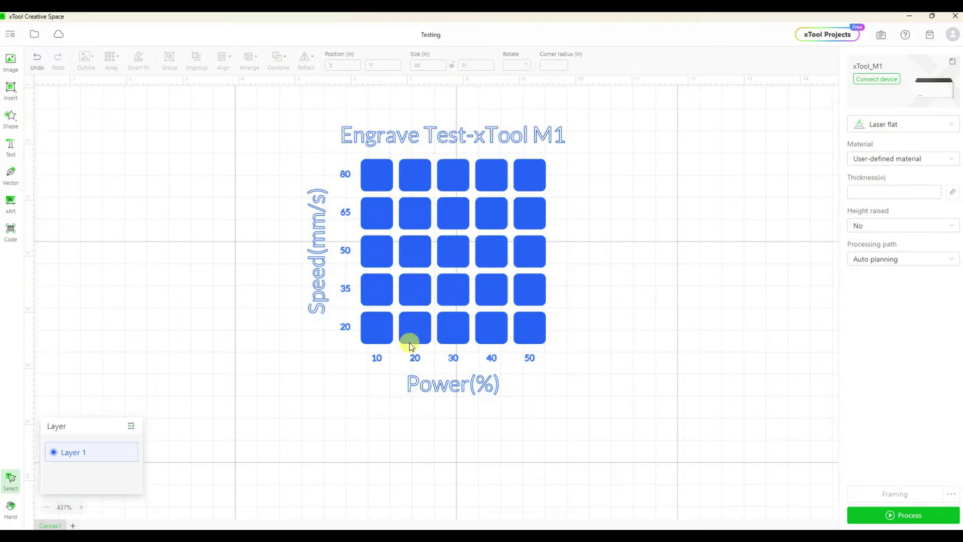
left_click_drag(257, 157, 670, 430)
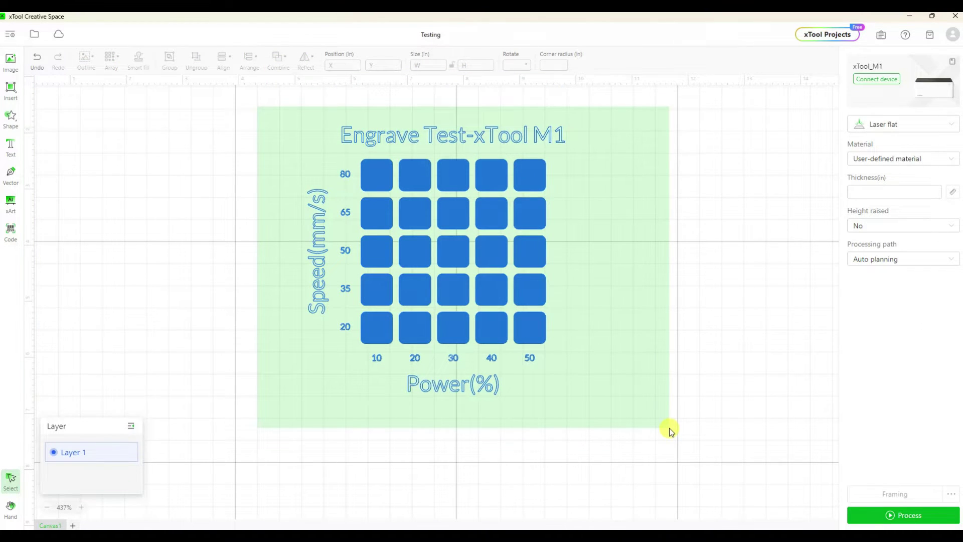
left_click_drag(669, 431, 669, 430)
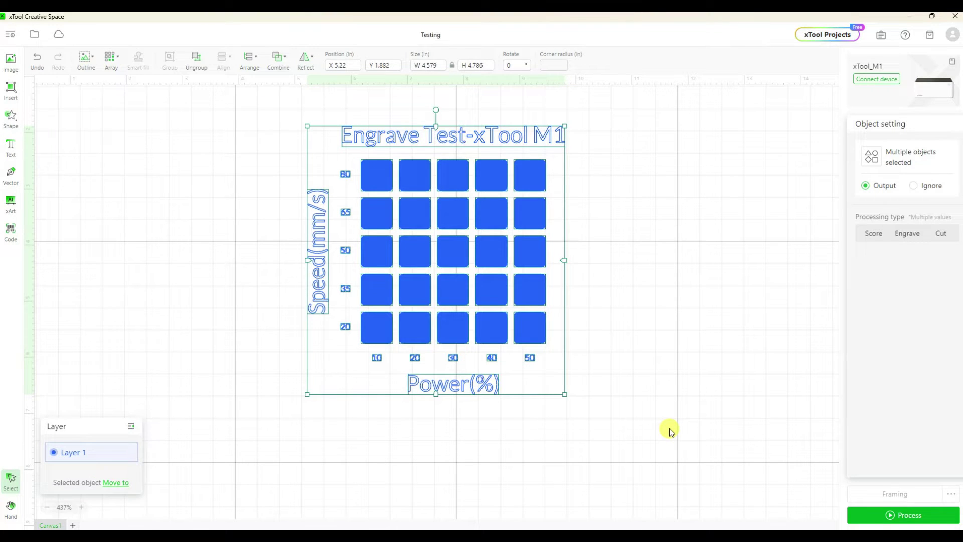
double_click(426, 65)
type("3")
key("Return")
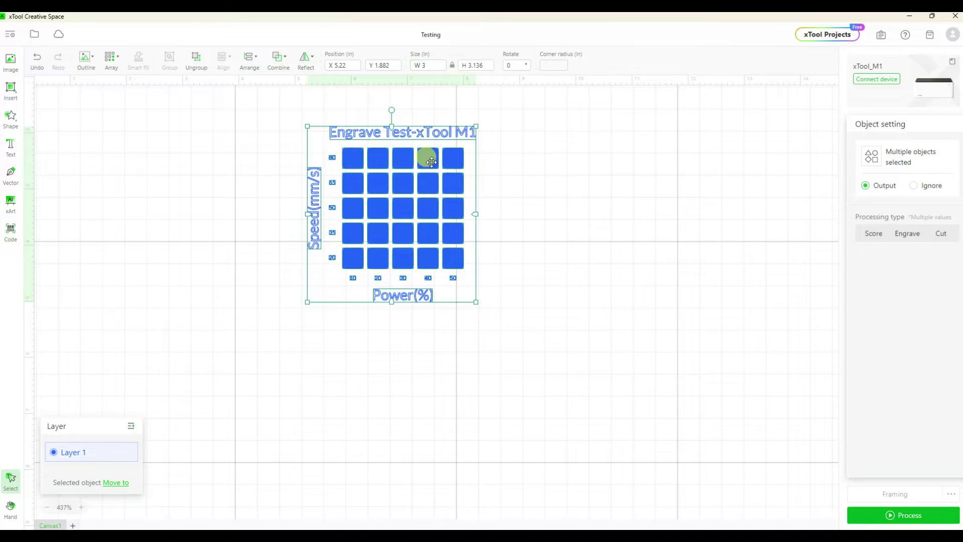
left_click(537, 168)
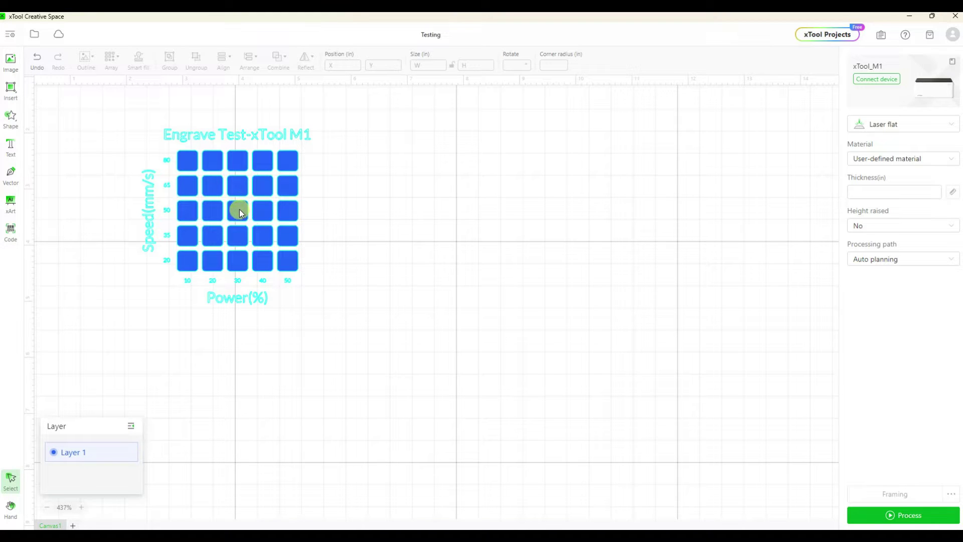
left_click(11, 115)
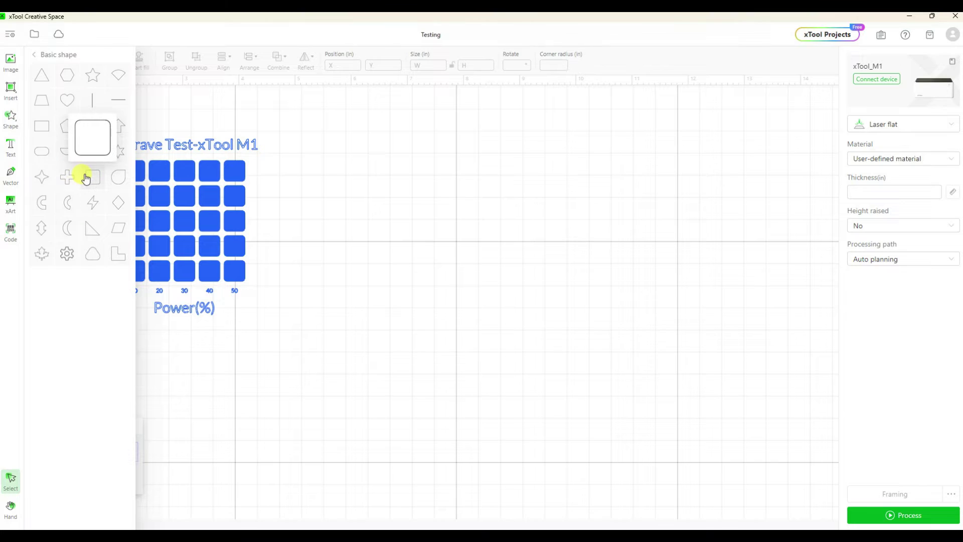
Insert another rounded square beside the grid and size it to 0.25 in wide
left_click(86, 178)
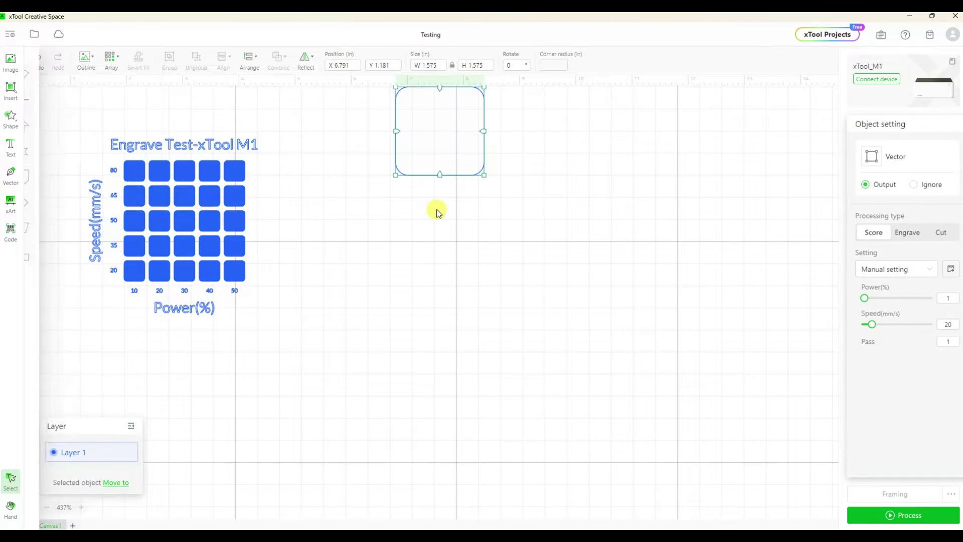
left_click_drag(441, 116, 417, 199)
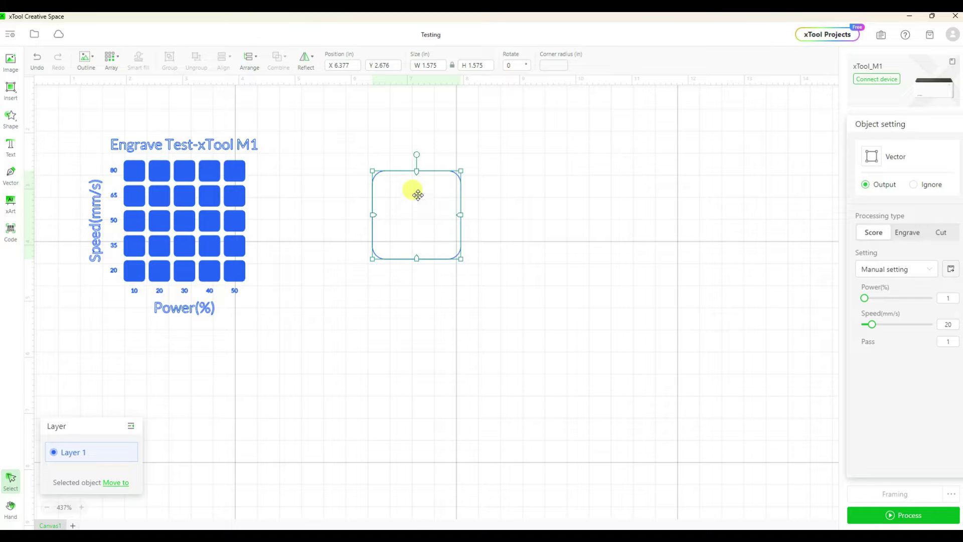
left_click_drag(871, 325, 858, 324)
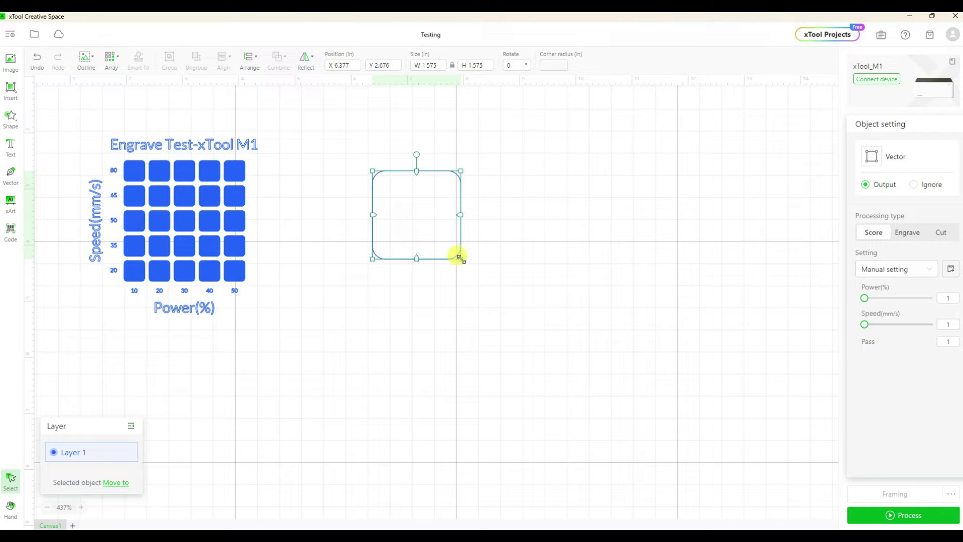
left_click_drag(460, 257, 394, 191)
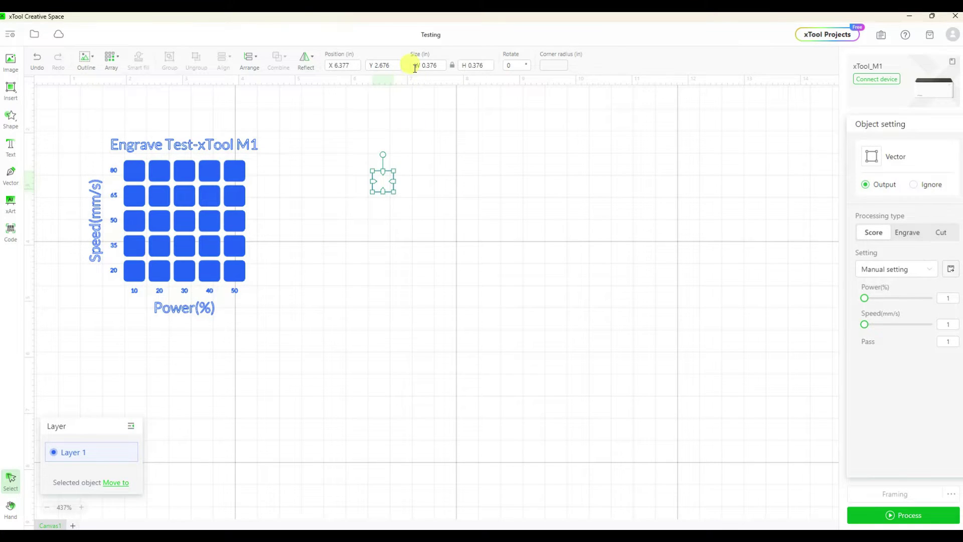
left_click(436, 65)
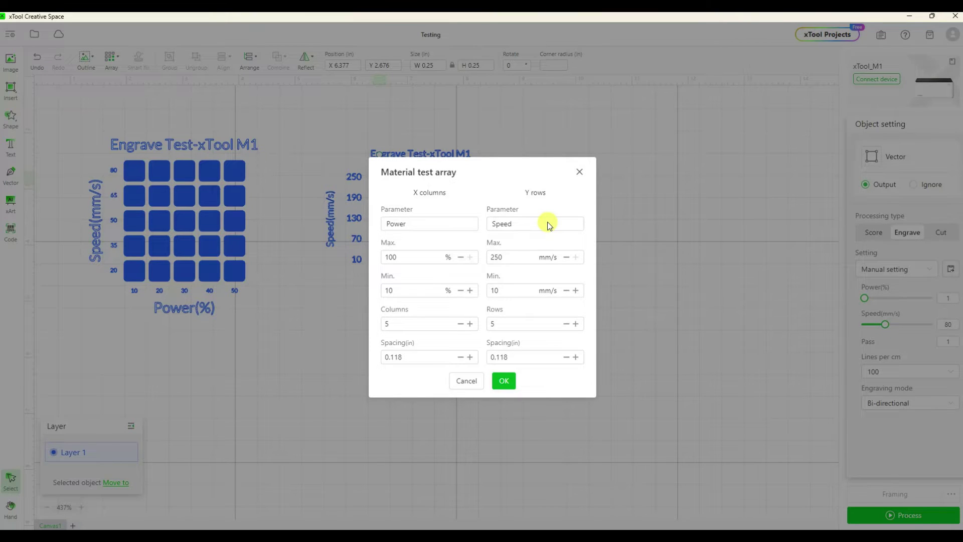
Set speed 80/30 mm/s, power 50/30%, 4 columns and 5 rows, and create it
left_click(512, 256)
type("80")
left_click(525, 290)
type("40")
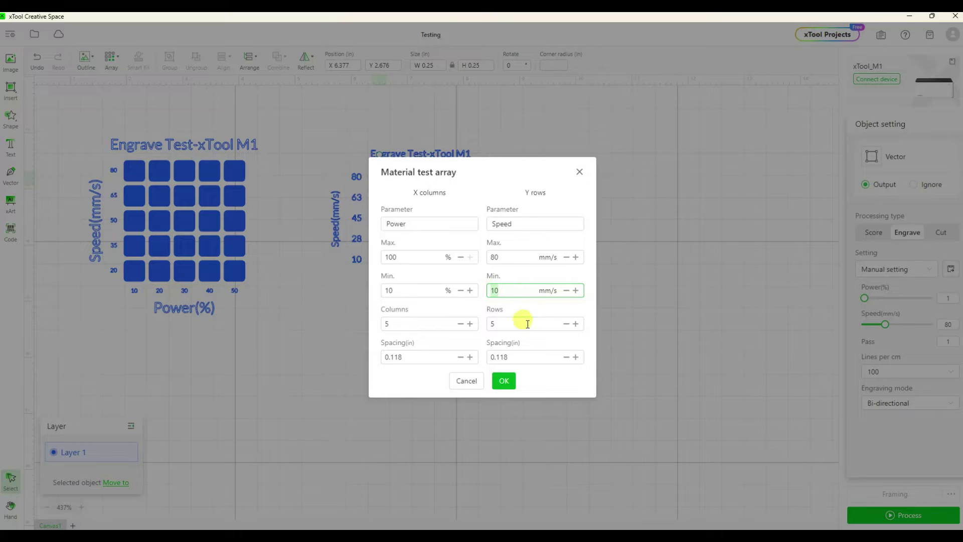
left_click(523, 324)
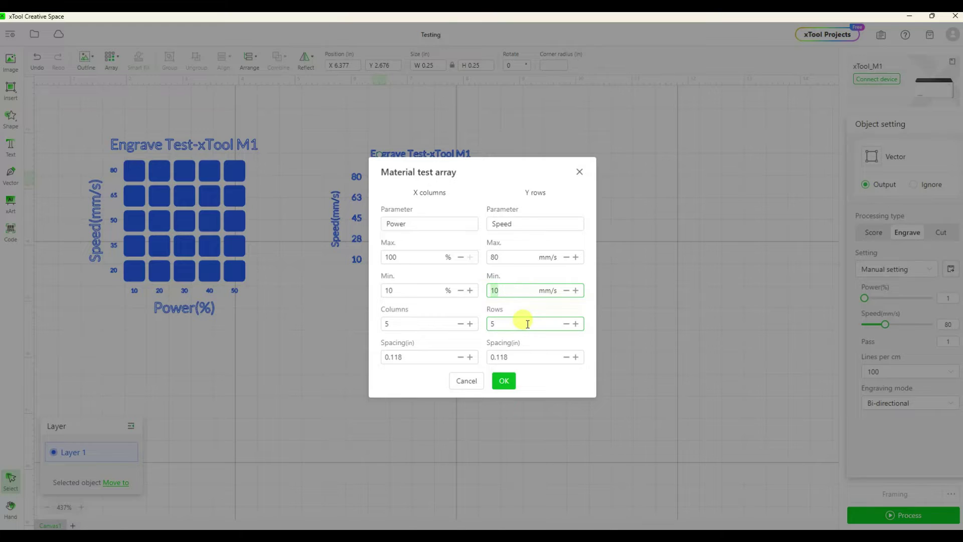
left_click(567, 325)
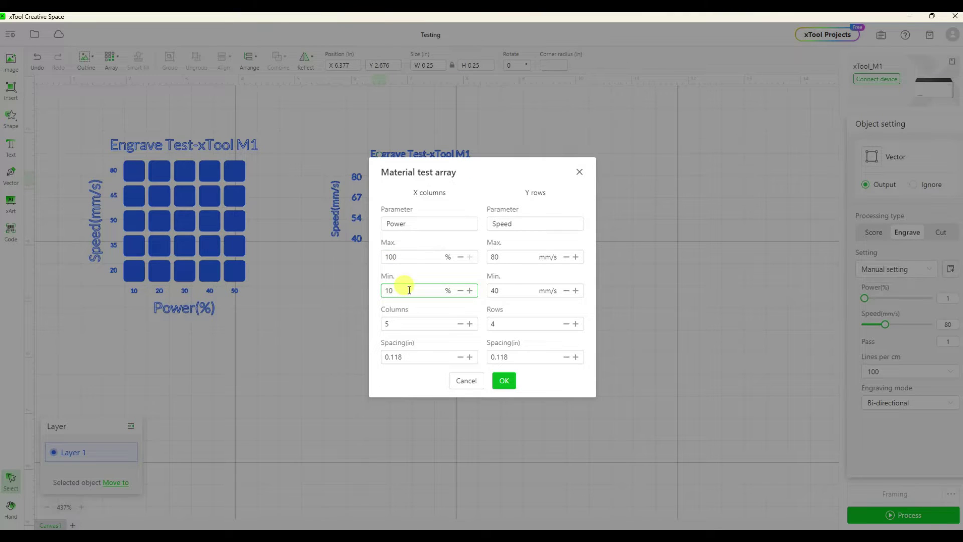
double_click(406, 259)
type("50")
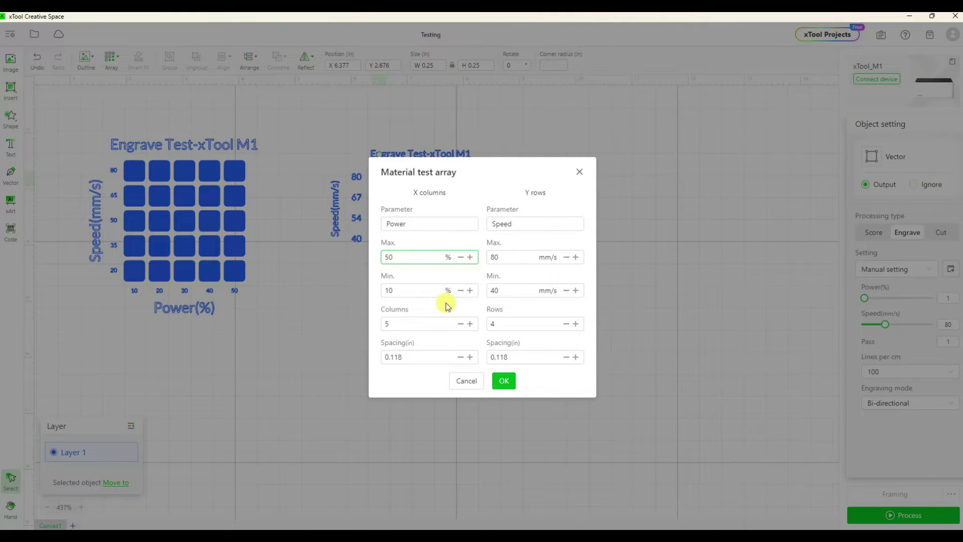
double_click(398, 289)
type("30")
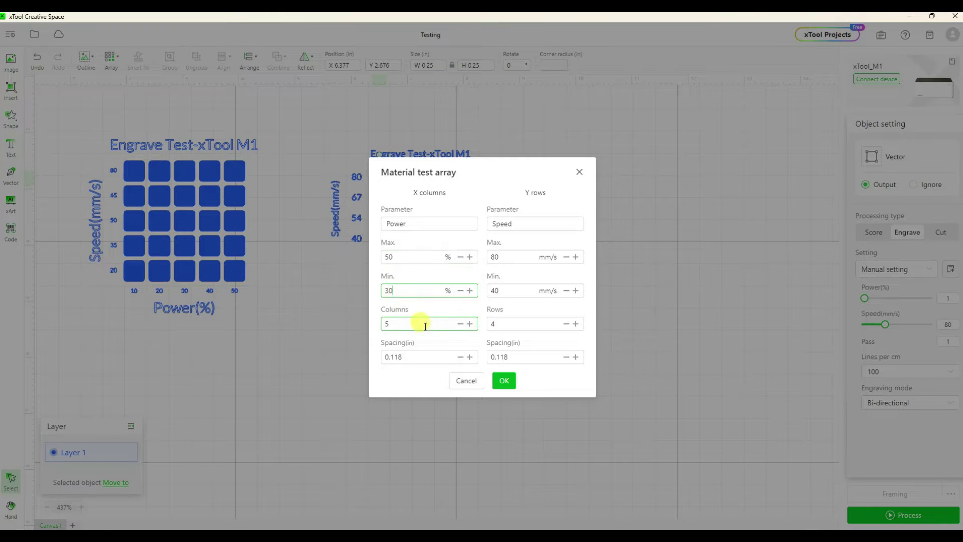
left_click(461, 324)
left_click(575, 323)
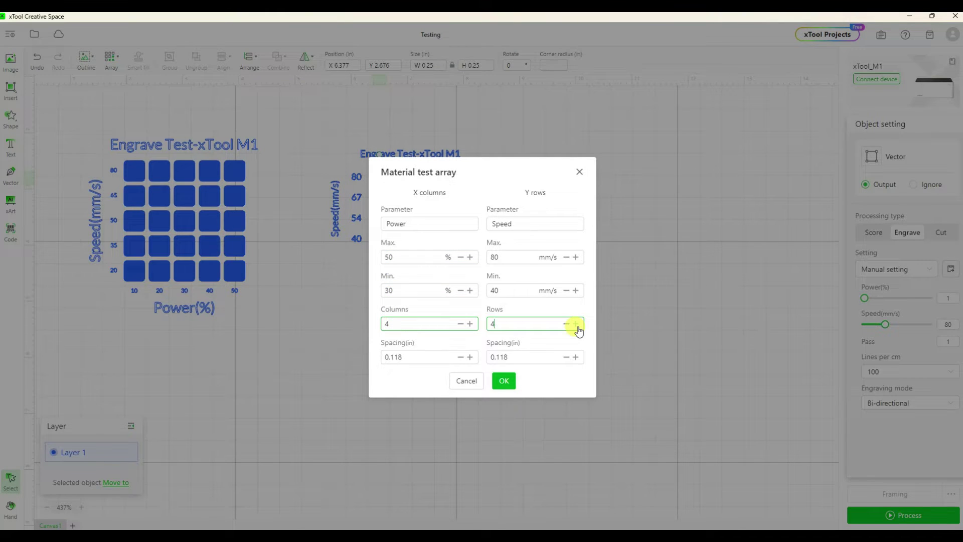
left_click(566, 290)
left_click(506, 382)
Delete the old 5×5 test grid
left_click(238, 174)
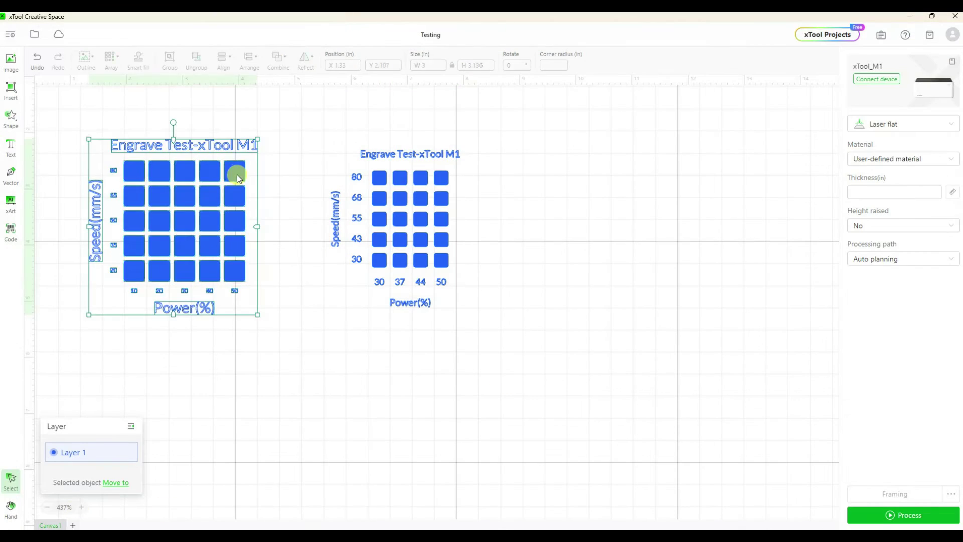
key("Delete")
left_click(450, 223)
left_click(216, 227)
Insert a rounded square and move it down beside the remaining grid
left_click(11, 117)
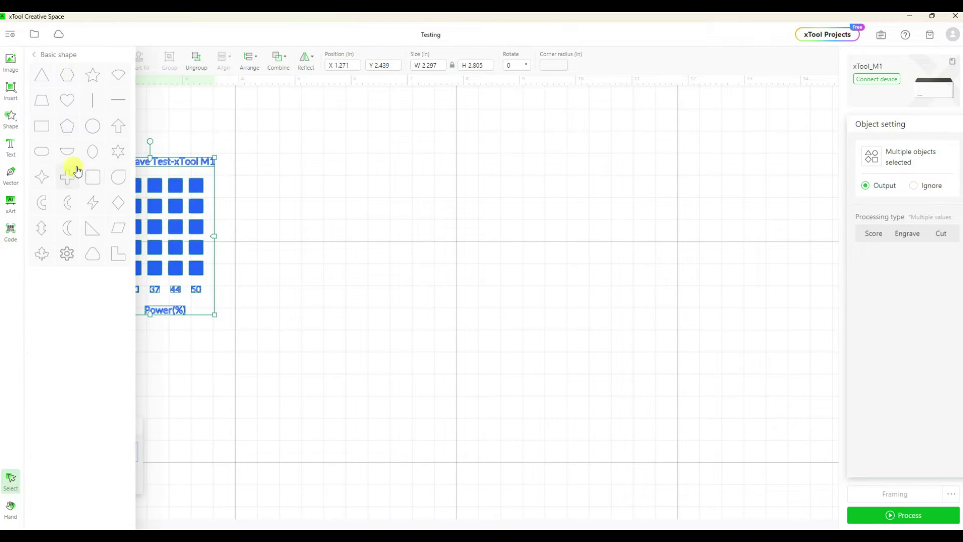
left_click(93, 126)
left_click(418, 204)
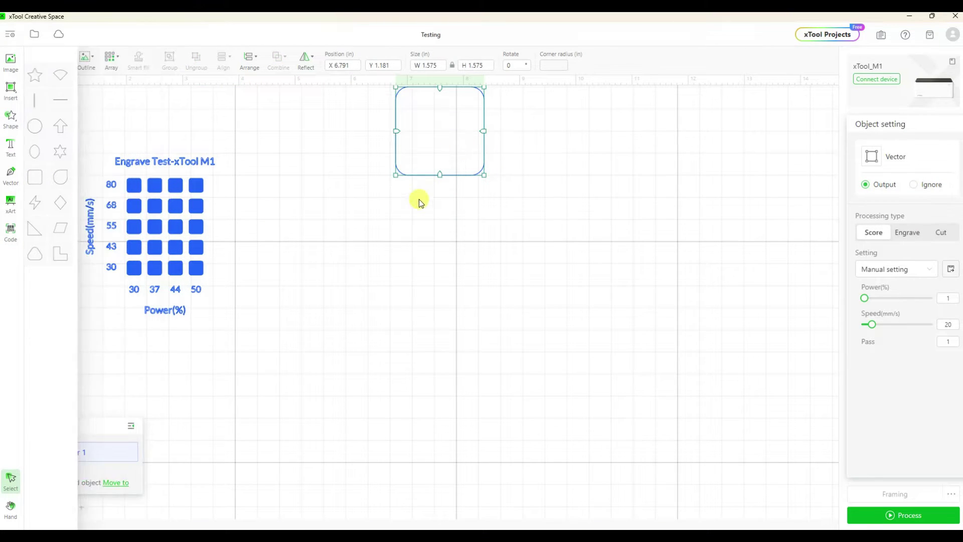
left_click(451, 120)
left_click_drag(451, 118, 348, 197)
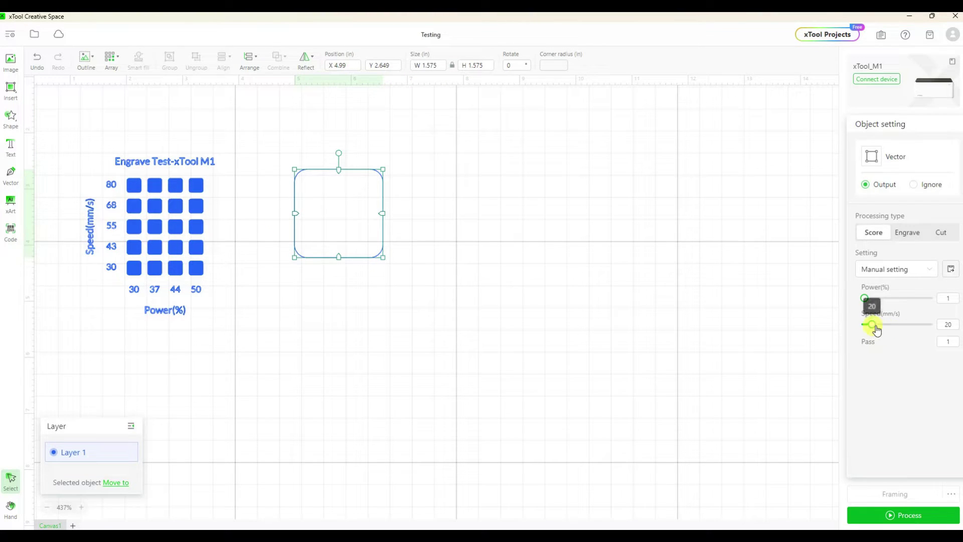
Set the new square to engrave and size it to 0.25 in
left_click_drag(871, 324, 858, 324)
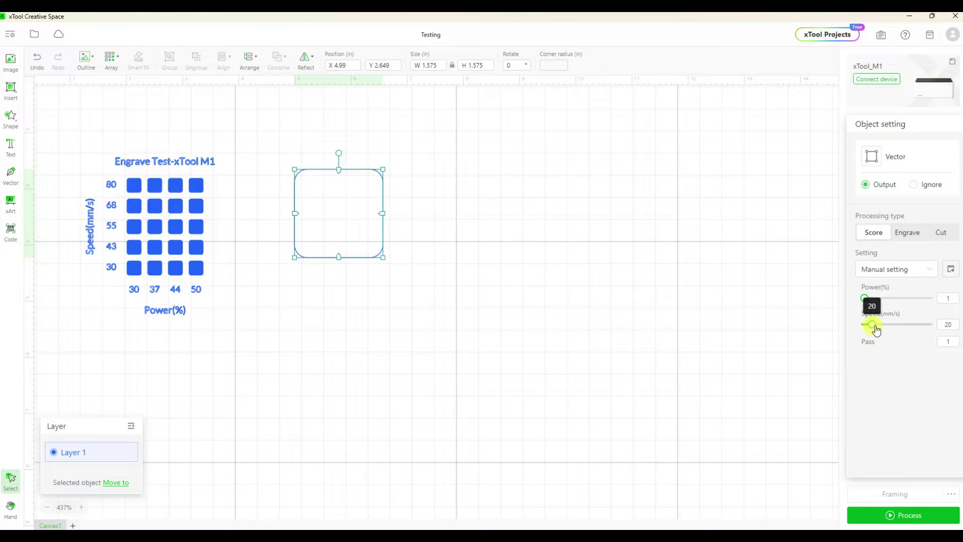
left_click(907, 232)
type("0.25")
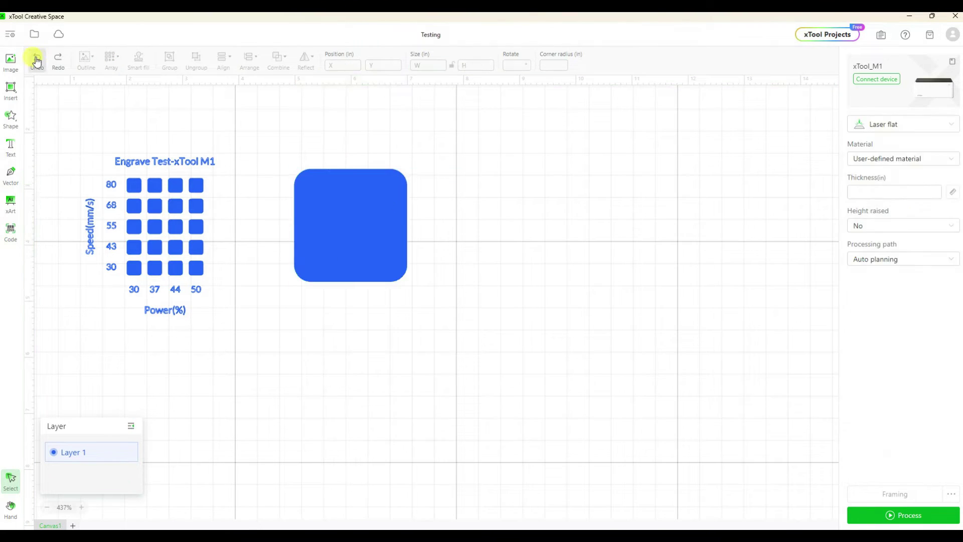
key("Return")
left_click(308, 183)
Start a material test array with speed 75/30 mm/s over four rows
left_click(111, 61)
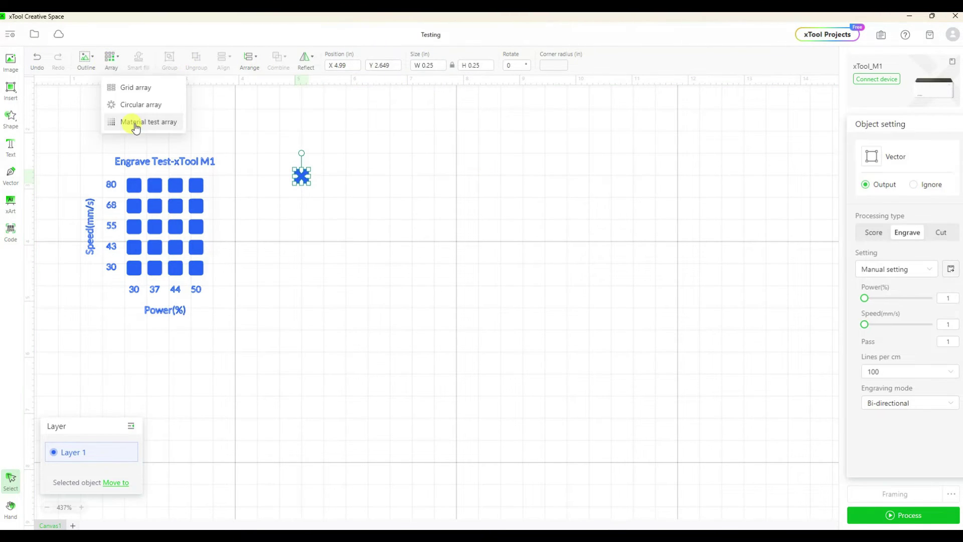
left_click(136, 123)
left_click(421, 257)
left_click(521, 257)
type("80")
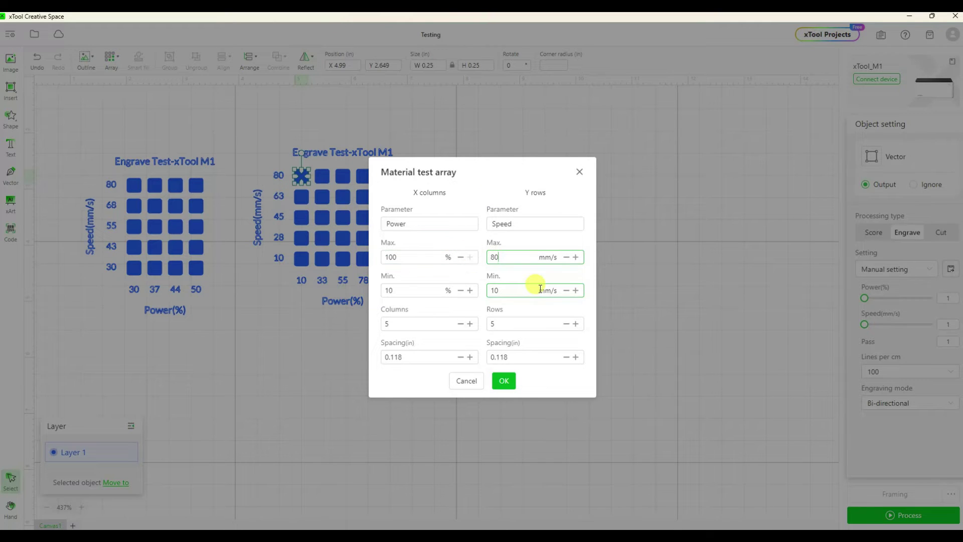
left_click(527, 289)
type("30")
left_click(565, 324)
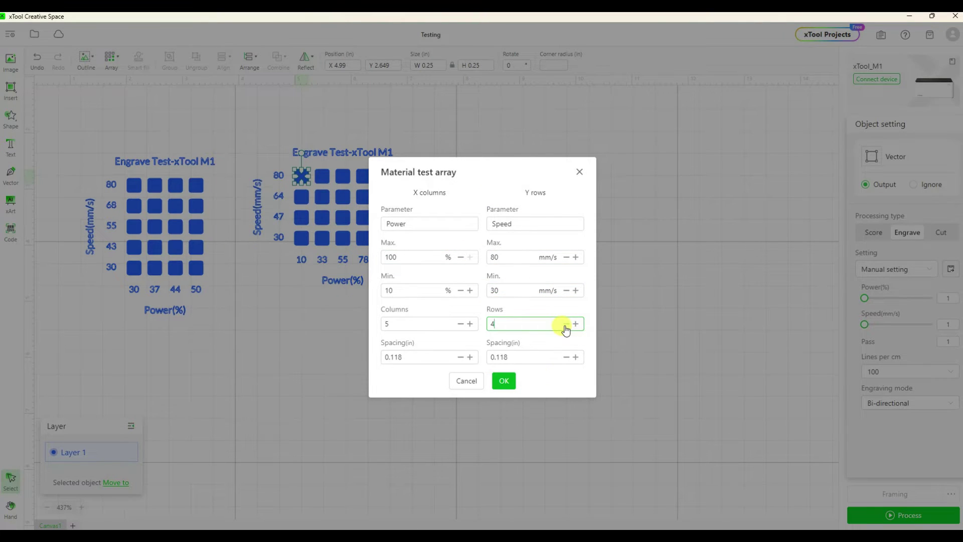
left_click(566, 357)
double_click(503, 257)
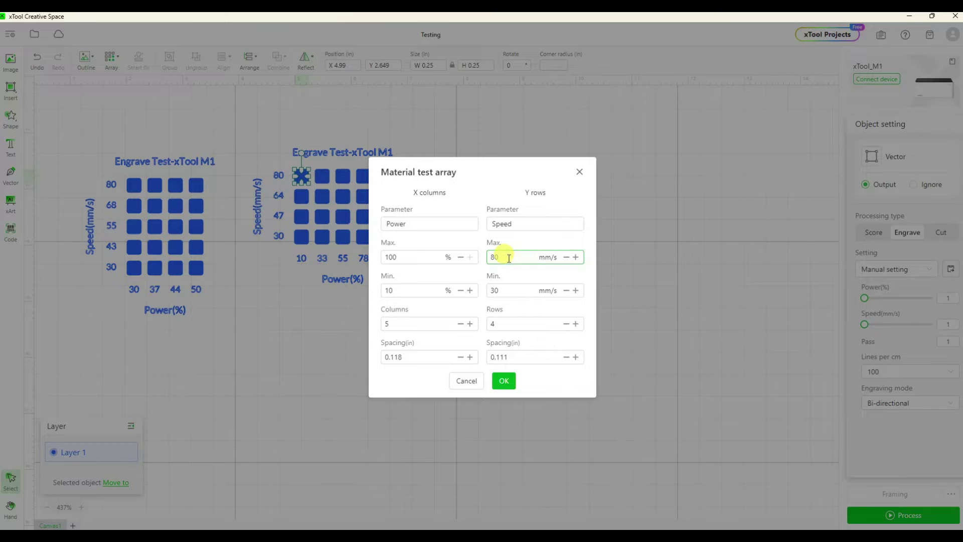
type("75")
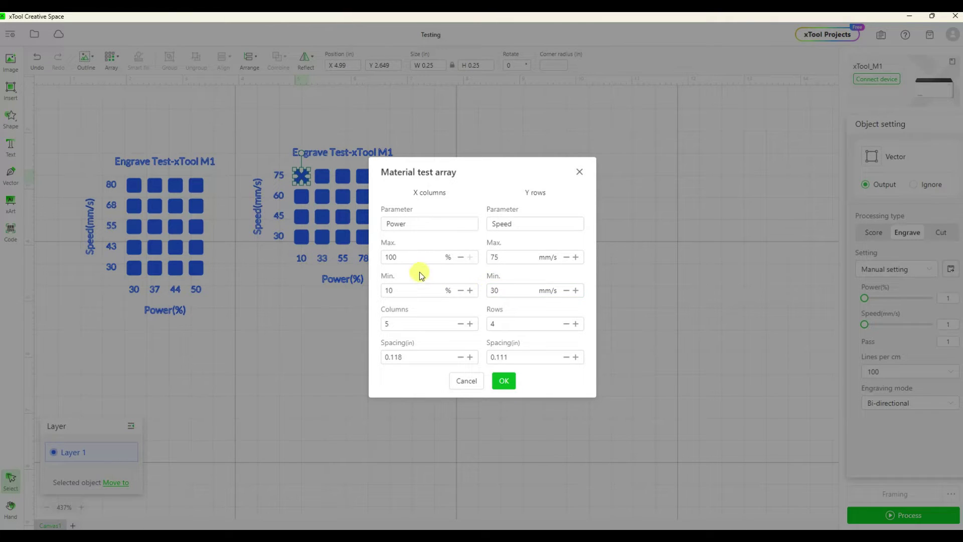
Set power 55/10% over five columns with 0.111 spacing, and create the grid
left_click(406, 256)
left_click_drag(406, 256, 380, 257)
type("60")
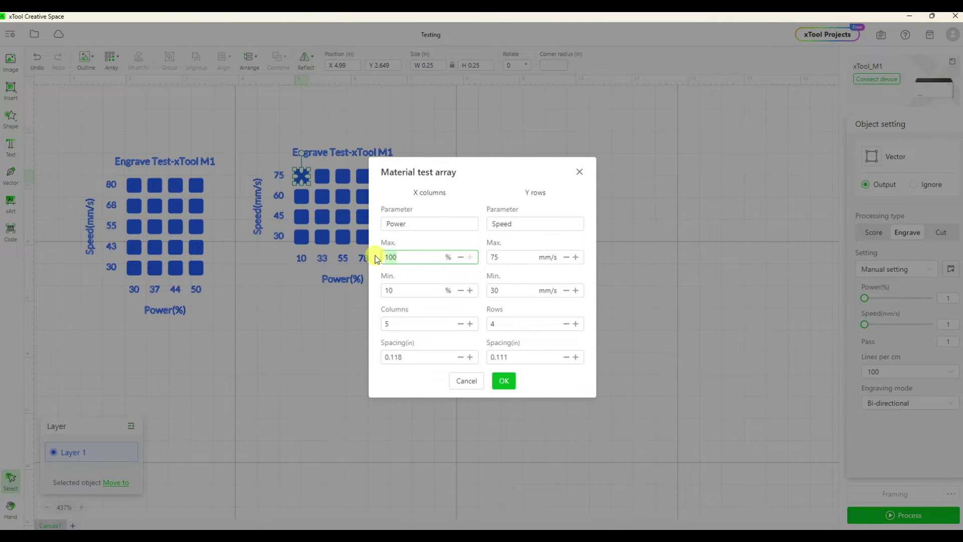
left_click(391, 291)
left_click(413, 258)
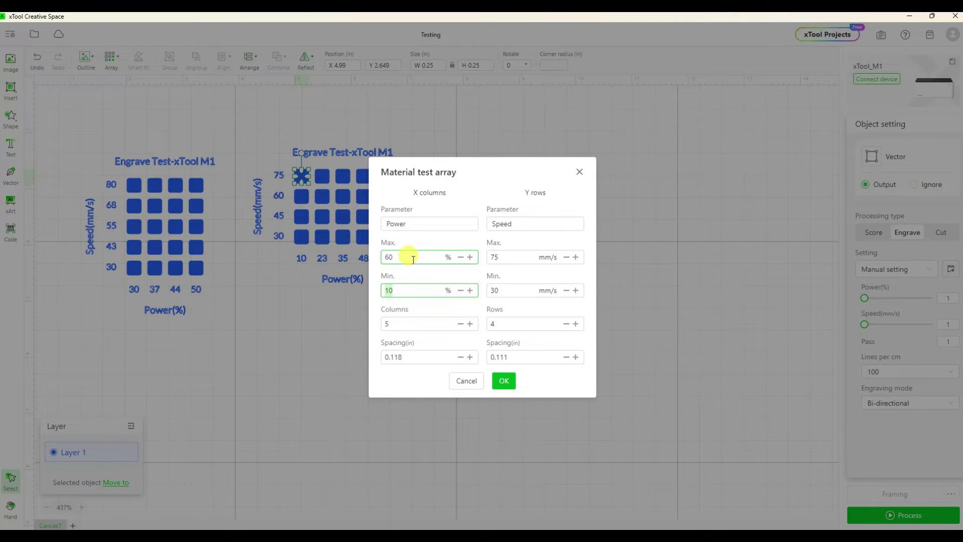
left_click_drag(413, 259, 383, 257)
type("55")
left_click(427, 292)
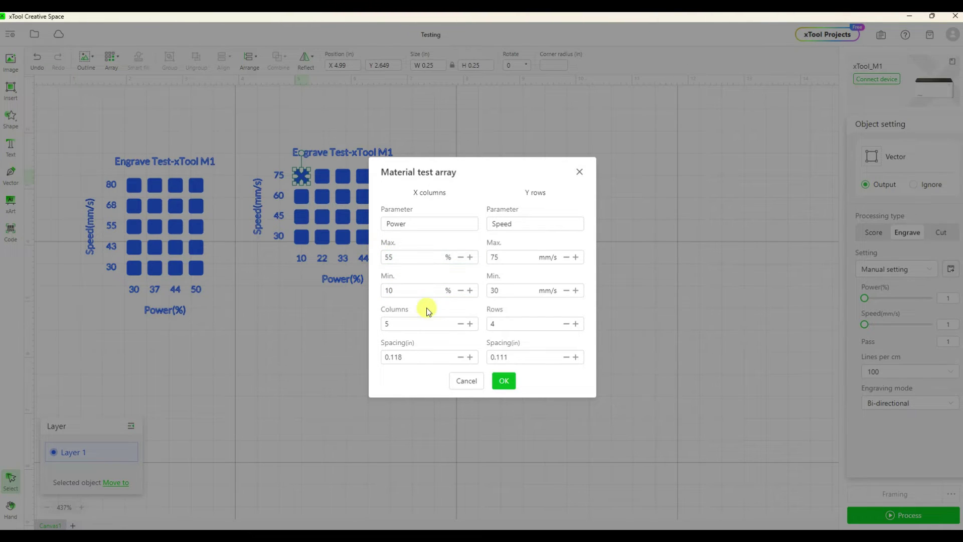
left_click(461, 357)
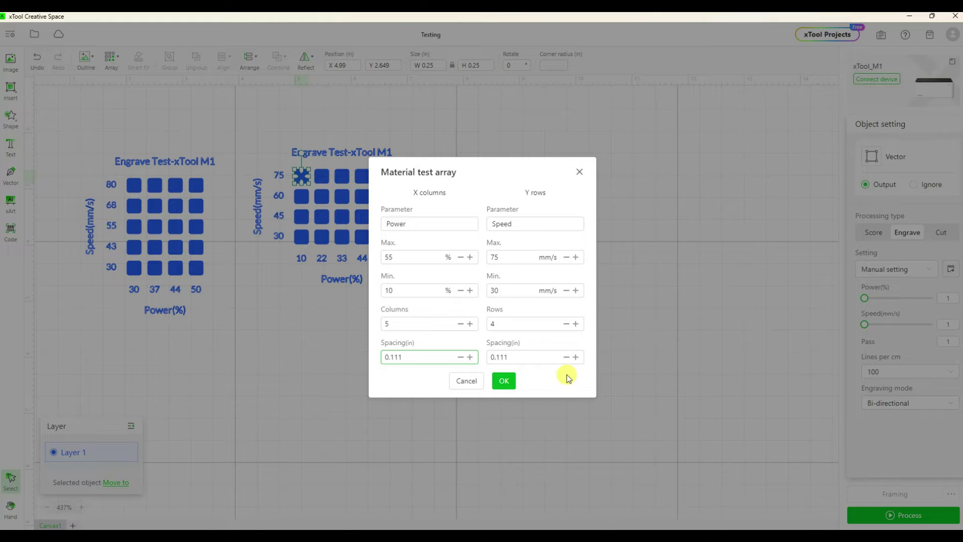
left_click(503, 379)
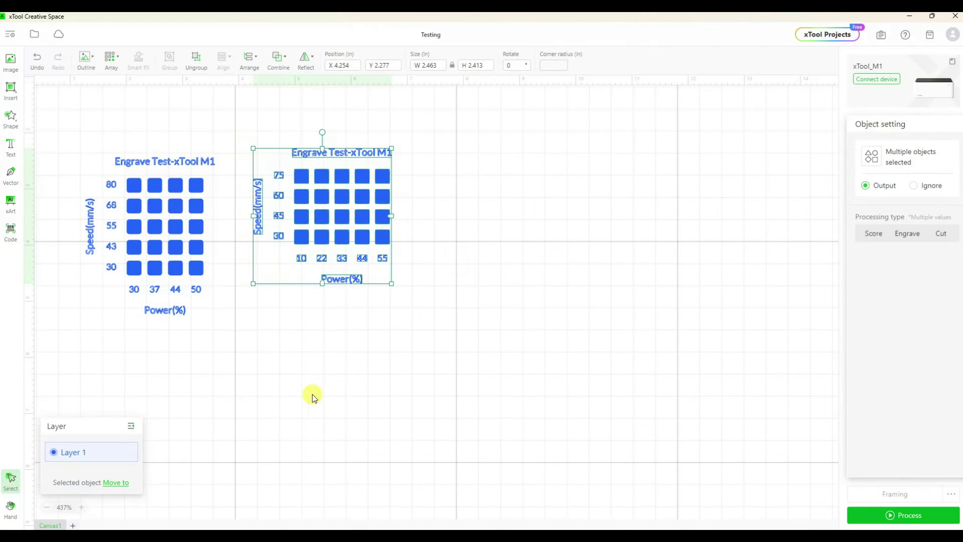
Delete the first test grid, keeping the new 5×4 grid
left_click(164, 239)
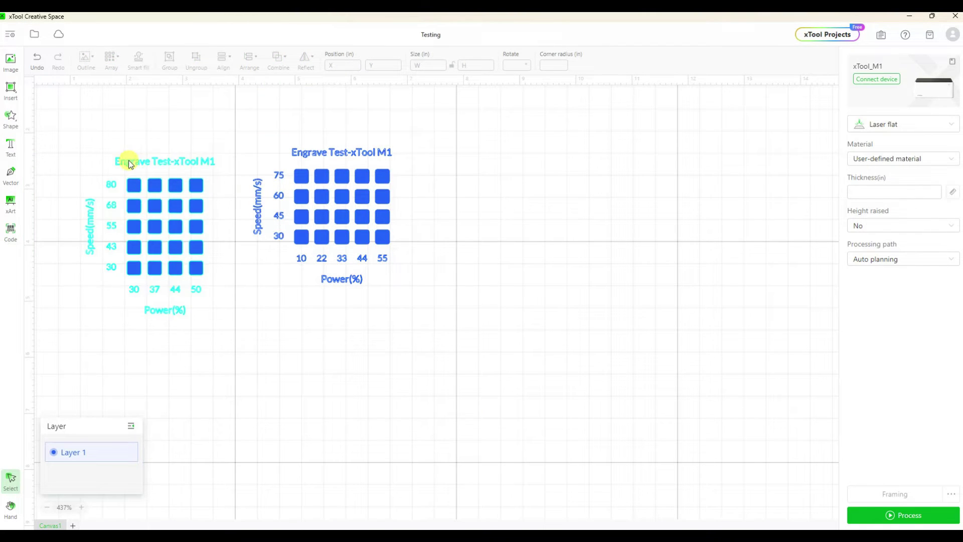
left_click(151, 160)
key("Delete")
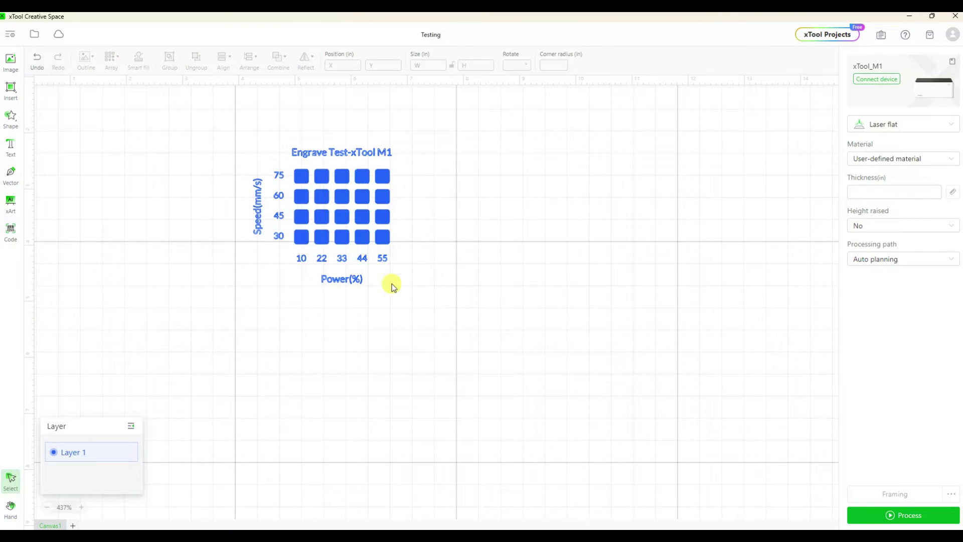
left_click(354, 282)
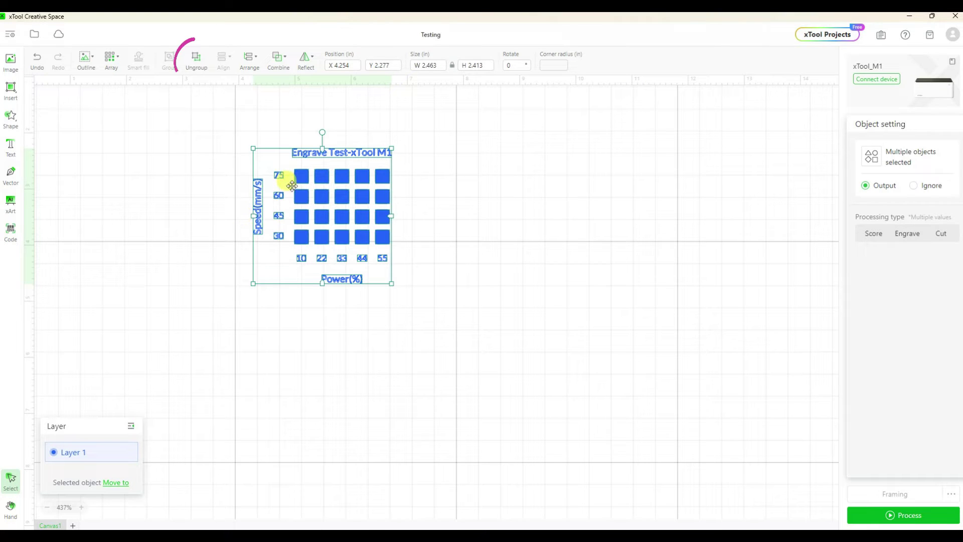
left_click(196, 59)
left_click(231, 233)
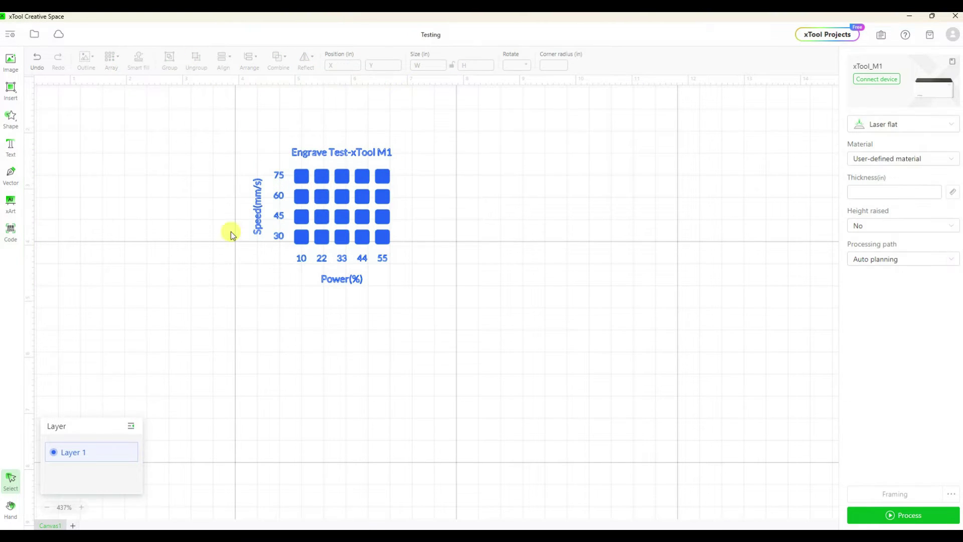
Zoom in and drag the Power(%) numbers and label up toward the squares
left_click(81, 508)
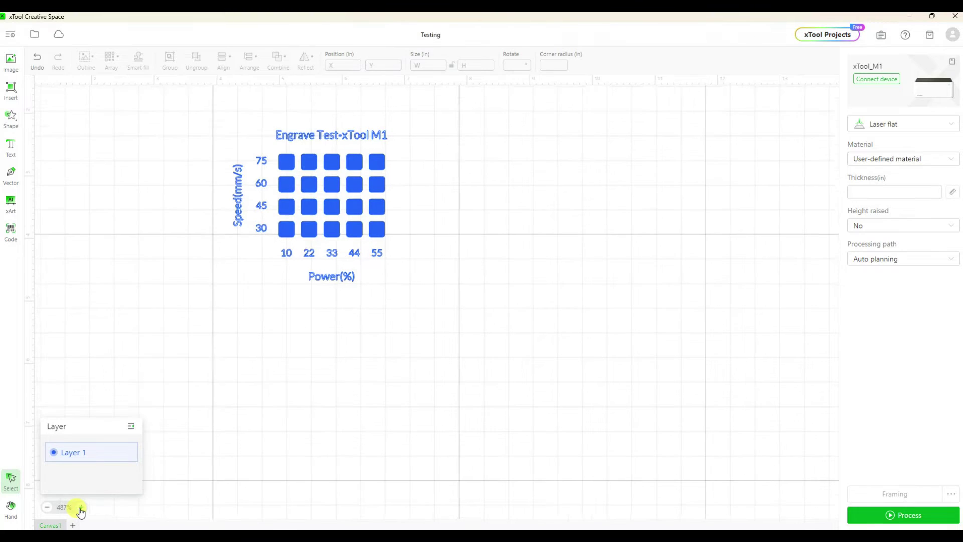
left_click(80, 508)
left_click(322, 209)
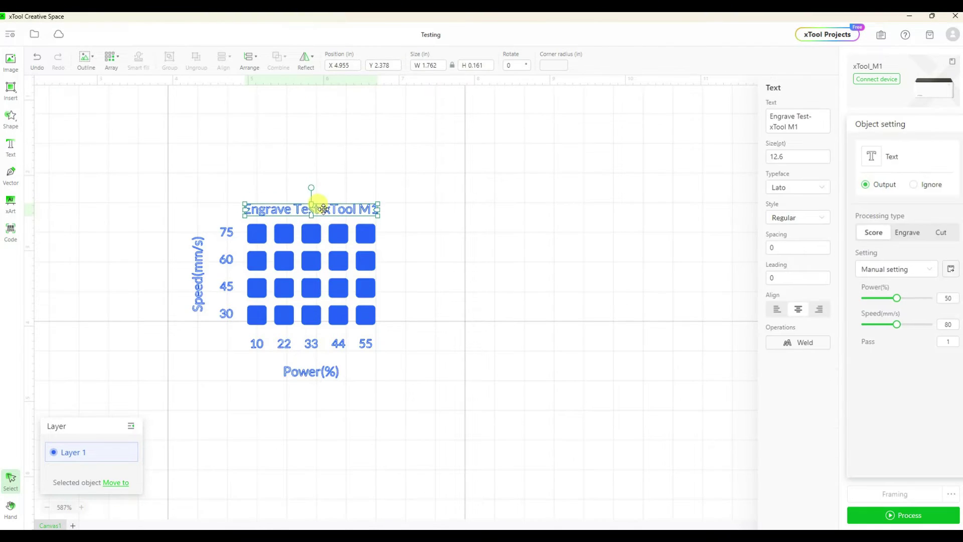
left_click(198, 271)
left_click(320, 389)
left_click_drag(247, 351, 315, 351)
Select every part of the test design and group it
left_click(234, 326)
left_click_drag(146, 175, 487, 419)
left_click(111, 57)
left_click(164, 56)
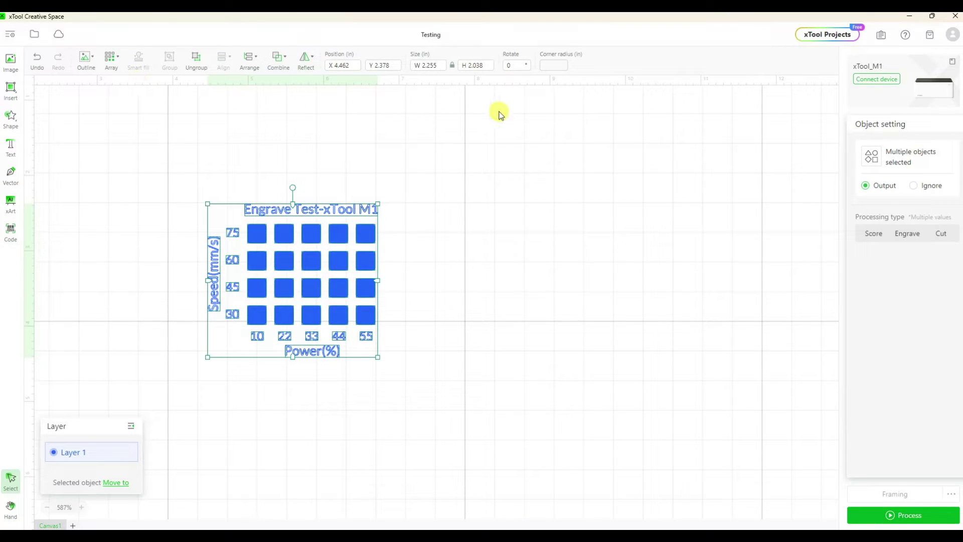
Set the grouped grid's height to 2 in, about 2.2 by 2 inches overall
left_click(473, 66)
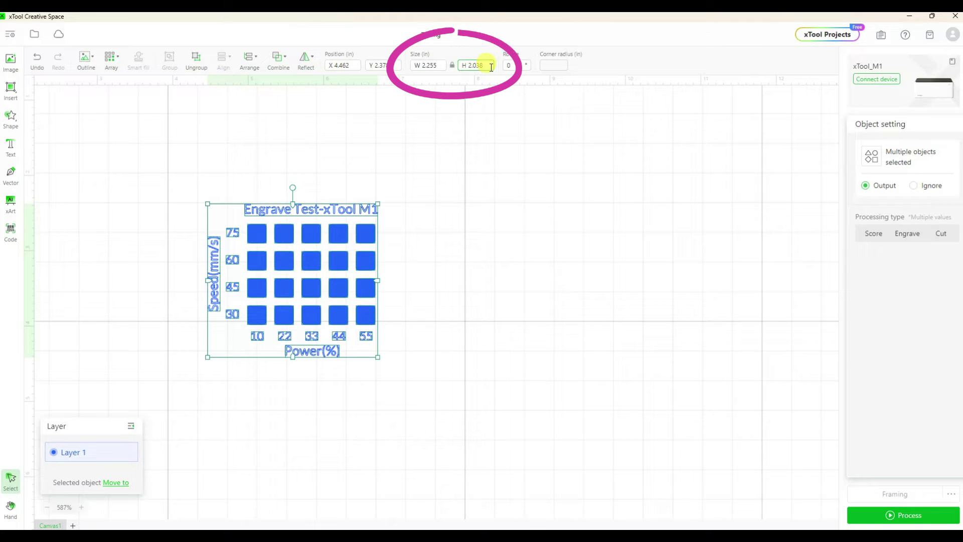
left_click(429, 66)
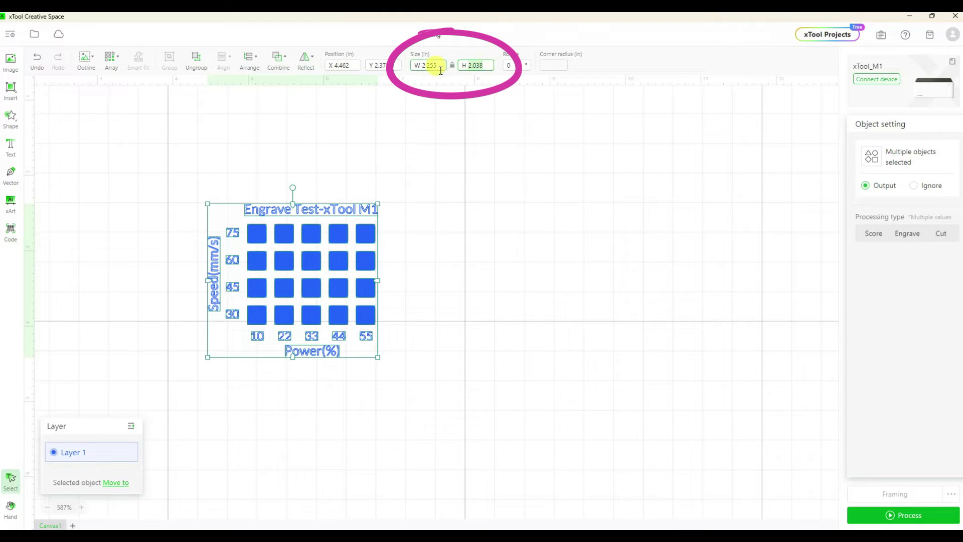
type("2")
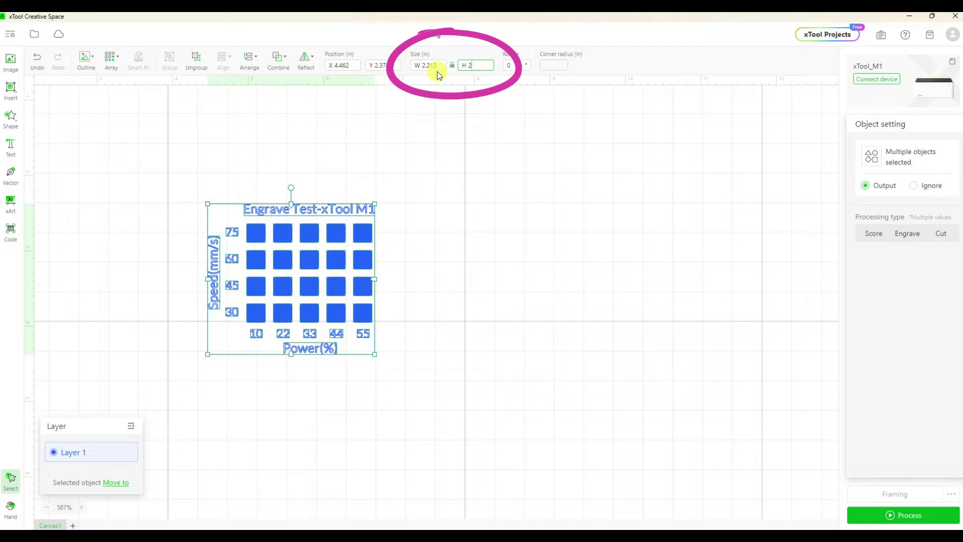
left_click(446, 66)
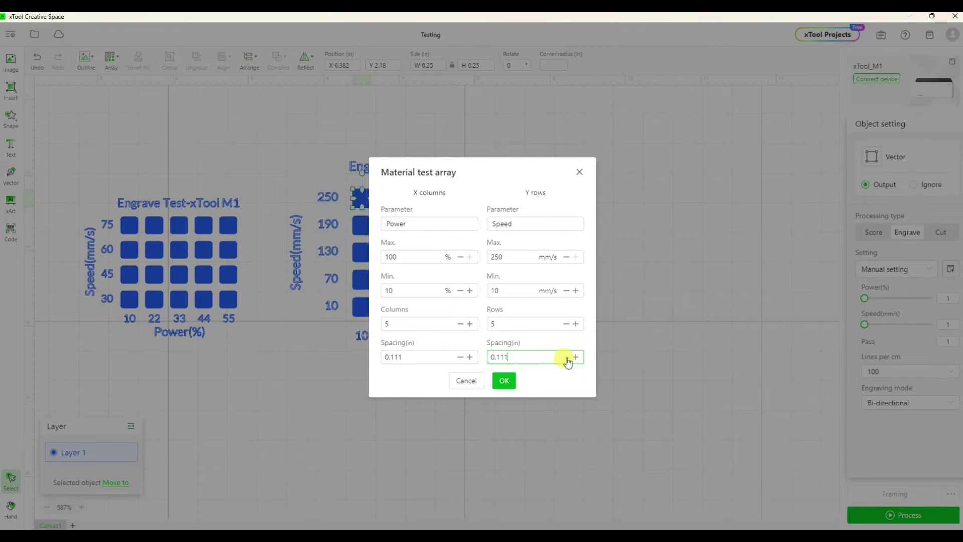
Set the array's column and row spacing to 0.075 in
left_click(461, 356)
left_click(470, 358)
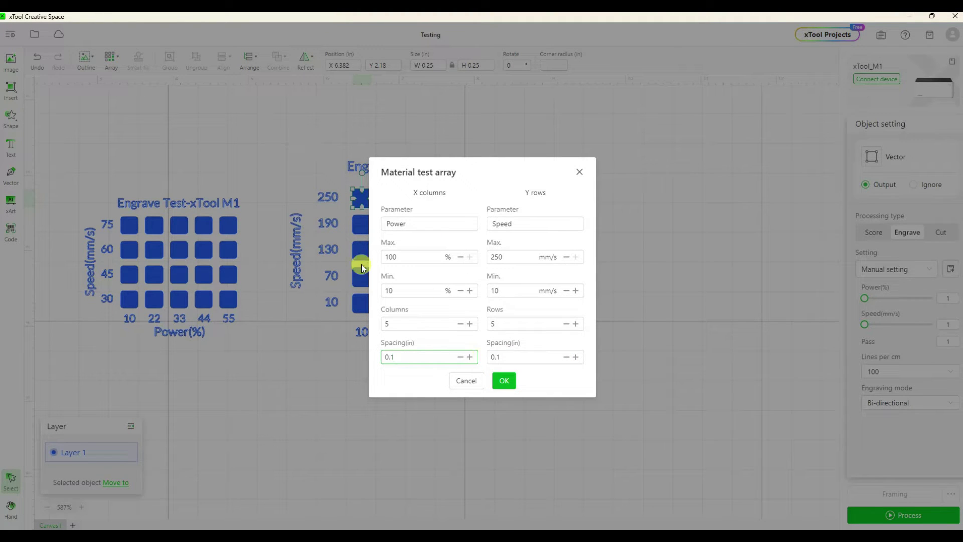
left_click(527, 357)
type("75")
left_click(437, 356)
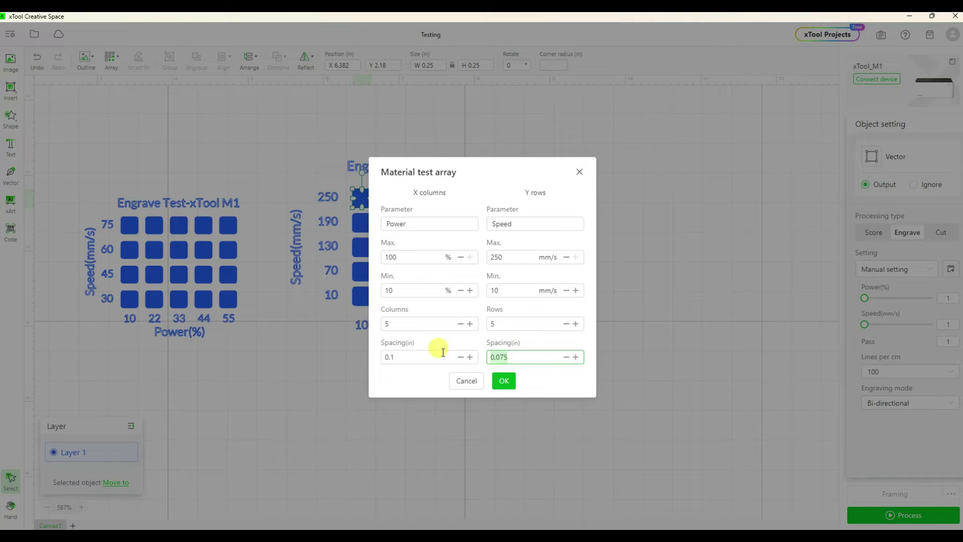
type("0.075")
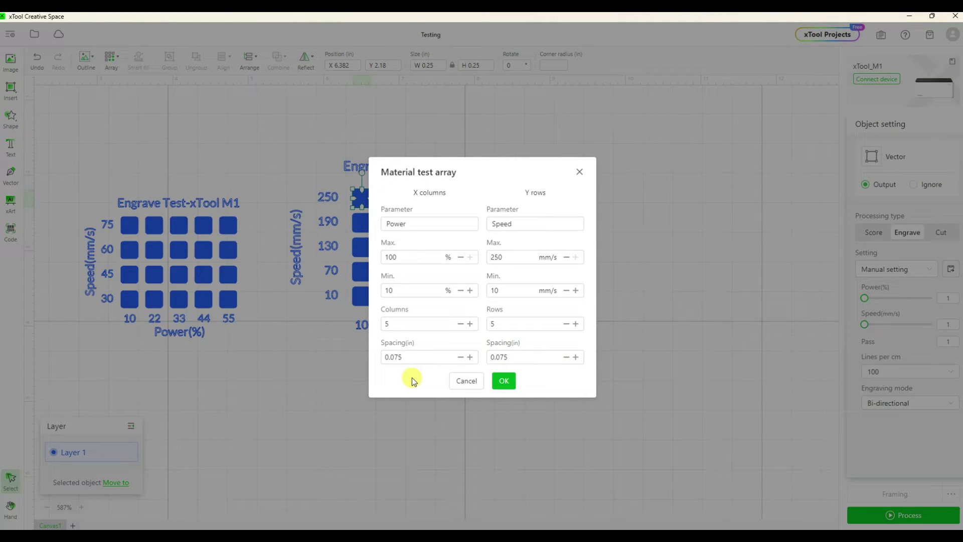
Set speed 75/30 mm/s with 4 rows and power 60/10% with 7 columns, then confirm
left_click(519, 256)
type("75")
left_click(519, 290)
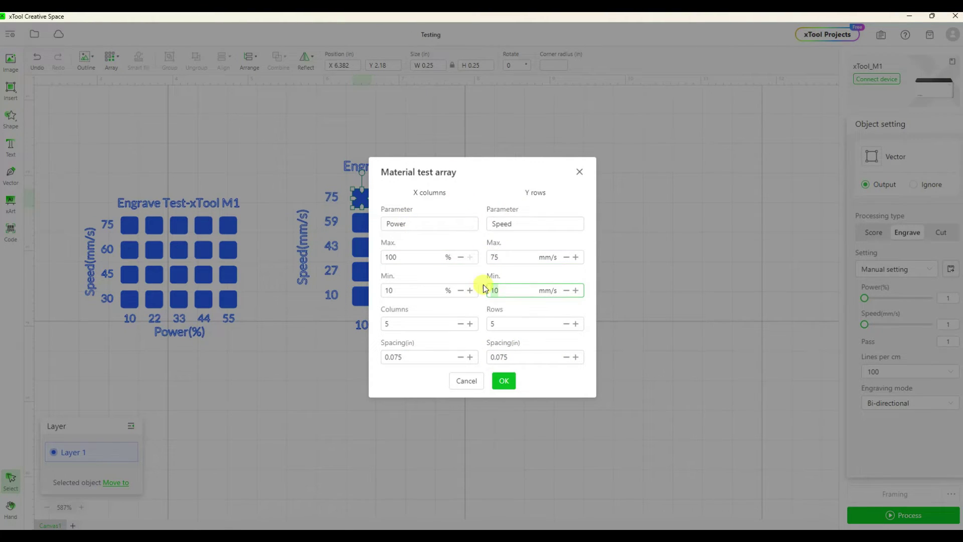
type("30")
left_click(567, 324)
left_click(421, 256)
type("60")
left_click(406, 289)
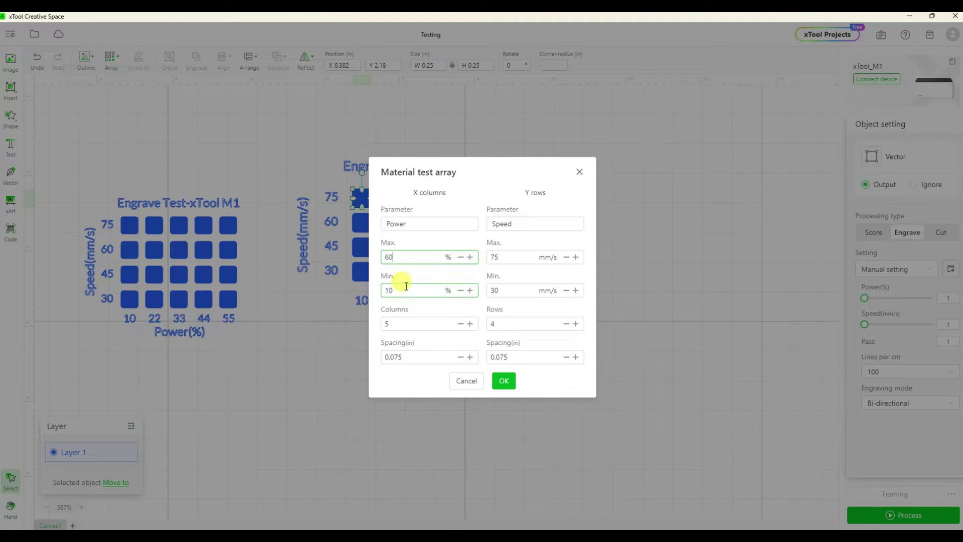
left_click(470, 324)
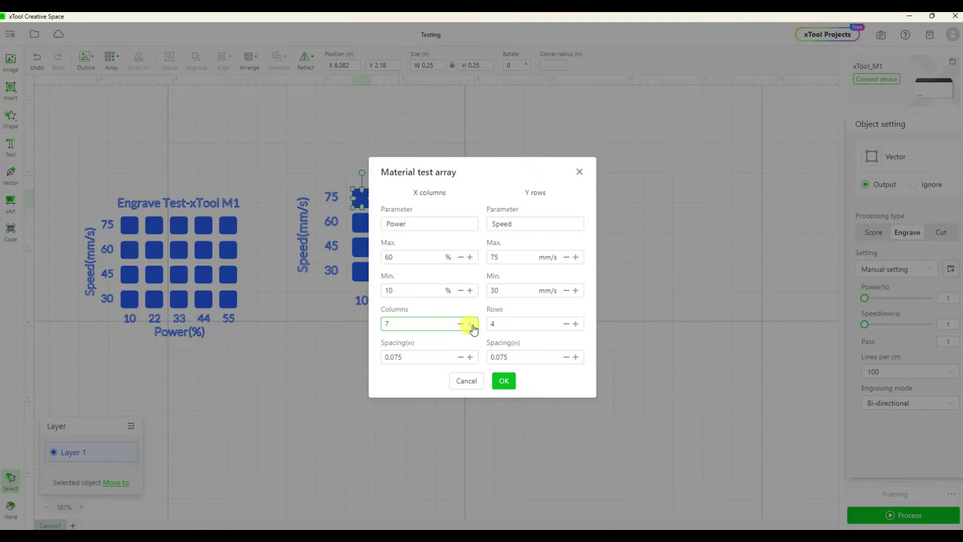
left_click(503, 380)
right_click(369, 293)
Move the Power numbers and label up, the Speed numbers and label right, and the title down
left_click(564, 367)
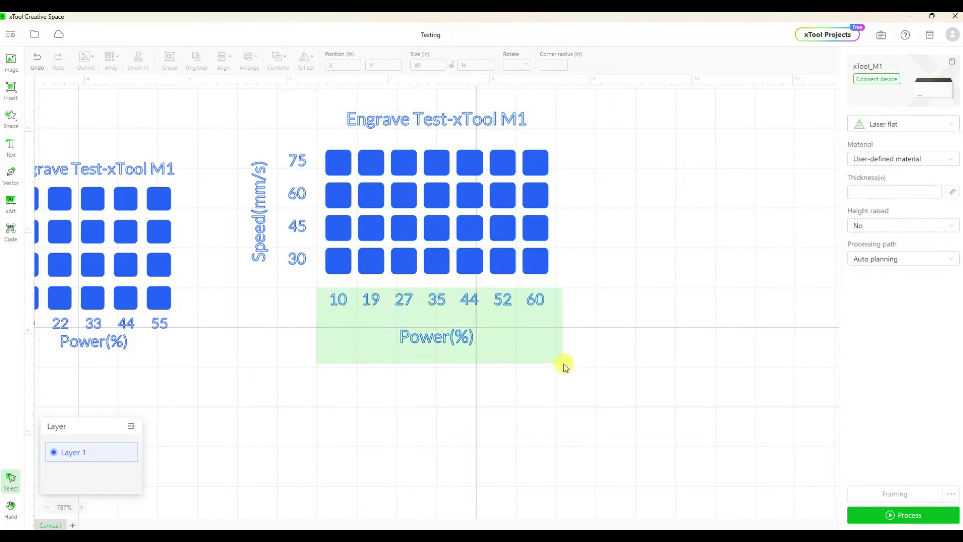
left_click_drag(436, 300, 436, 289)
left_click_drag(436, 336, 439, 306)
left_click_drag(234, 128, 320, 260)
mouse_move(286, 211)
left_mouse_down()
mouse_move(301, 211)
mouse_move(286, 212)
left_mouse_up()
left_click_drag(437, 119, 436, 136)
Select the whole 7×4 test grid with a selection box, then clear the selection and zoom out
left_click_drag(610, 210, 264, 105)
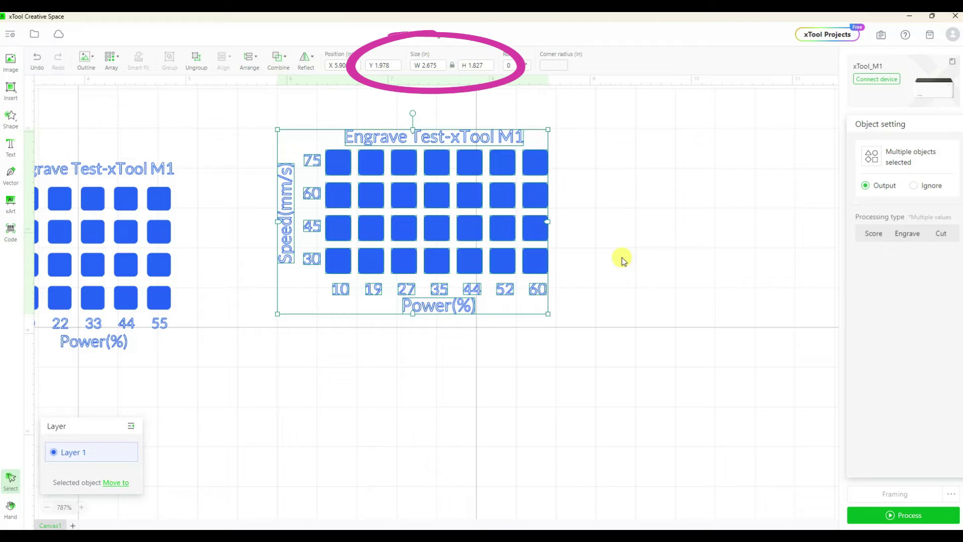
left_click(622, 260)
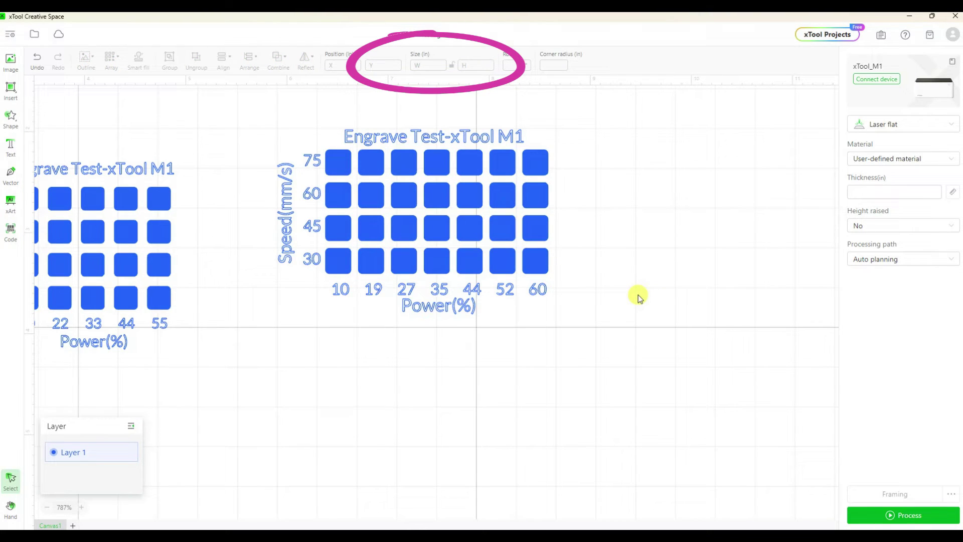
left_click(525, 230)
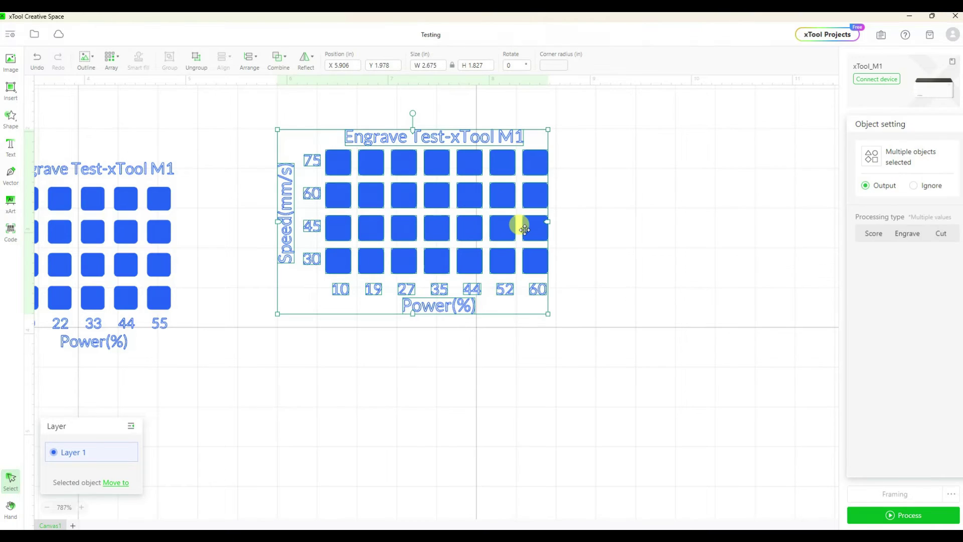
left_click(592, 258)
left_click(313, 228)
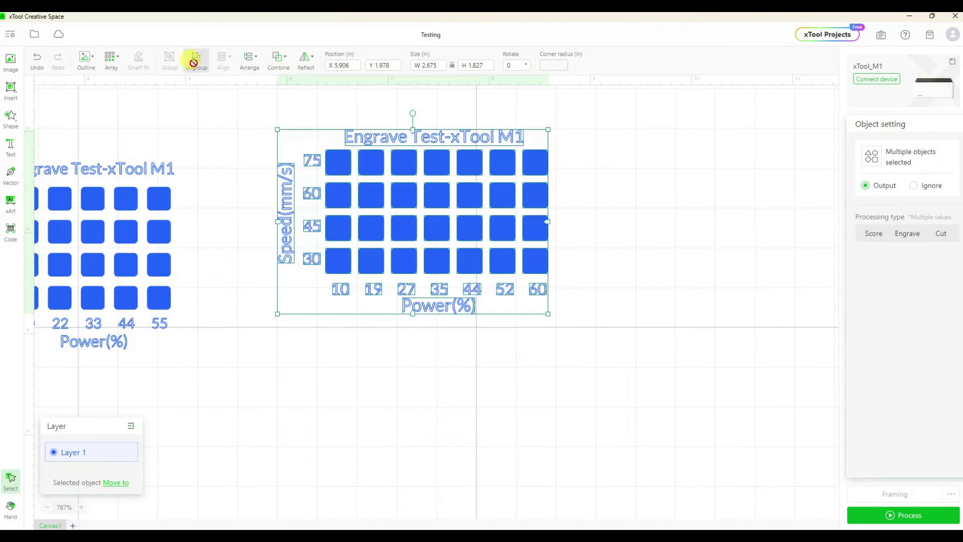
left_click(286, 204)
left_click_drag(251, 112, 589, 369)
left_click(207, 206)
left_click(47, 511)
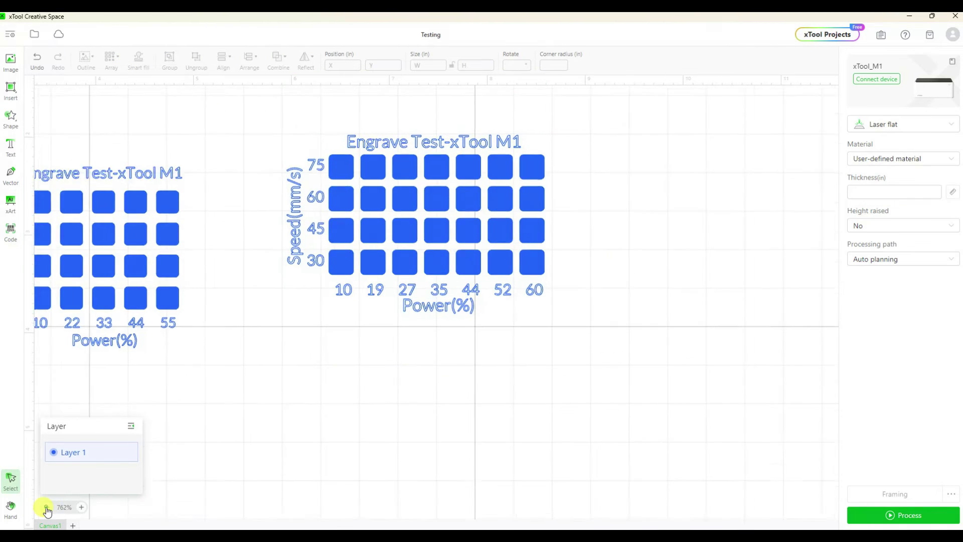
Delete the old test grid and auto-measure the leather thickness (0.126 in)
left_click(201, 220)
key("Delete")
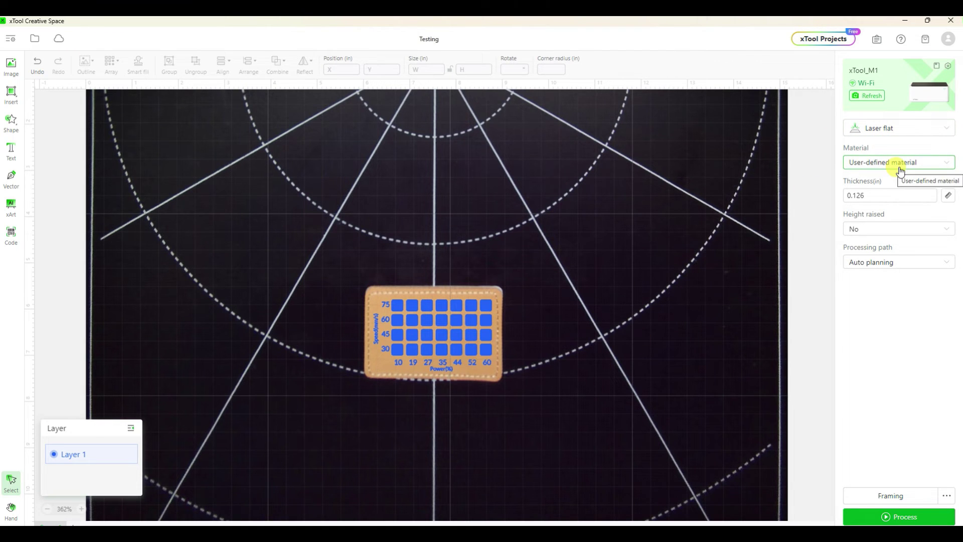
left_click(949, 197)
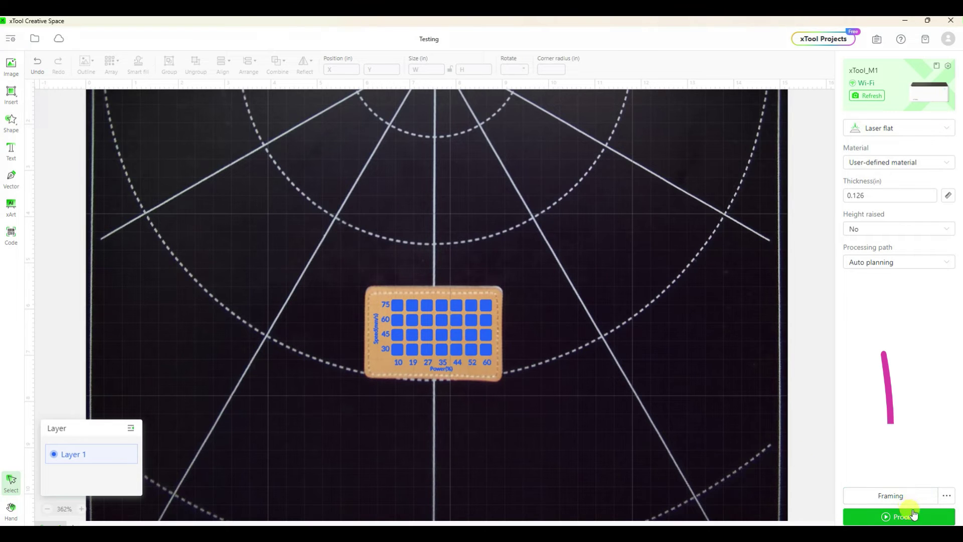
Frame the 7×4 grid on the leather patch, confirm completion, and select all objects
left_click(897, 497)
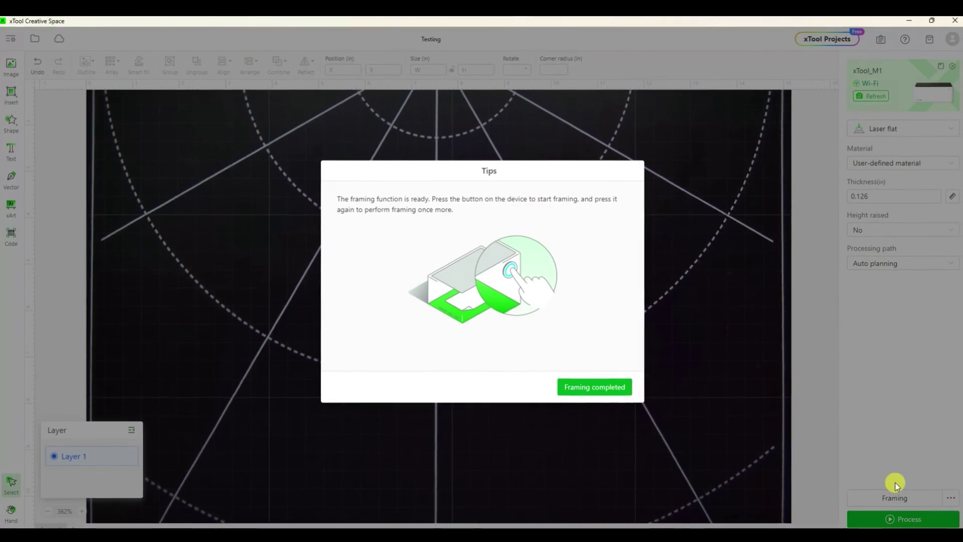
left_click(612, 385)
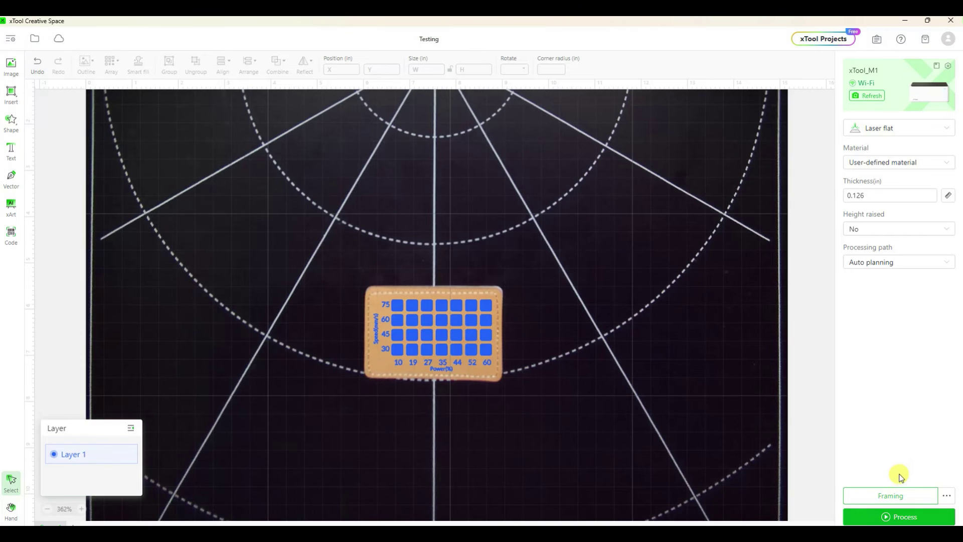
key("ctrl+a")
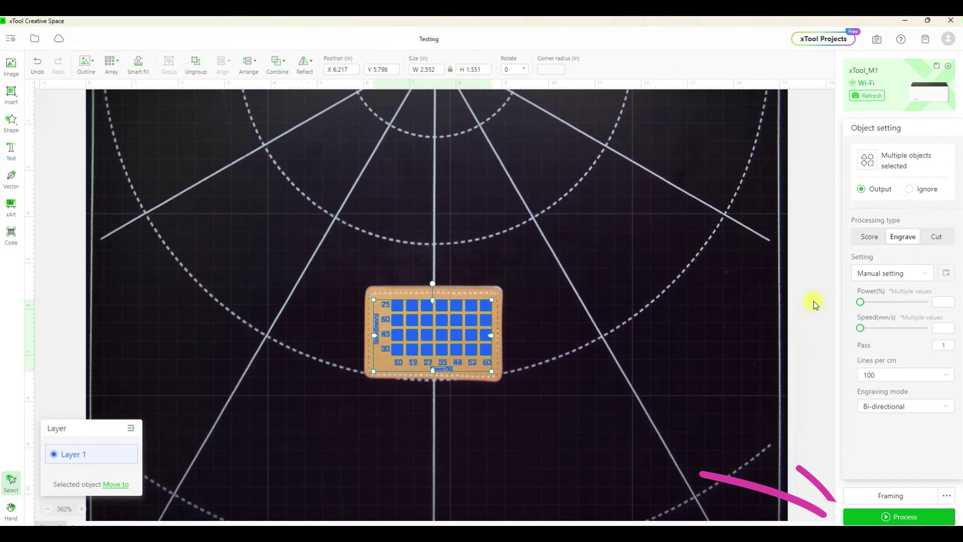
Open the processing preview of the 7×4 power–speed grid (about 10 minutes)
left_click(906, 518)
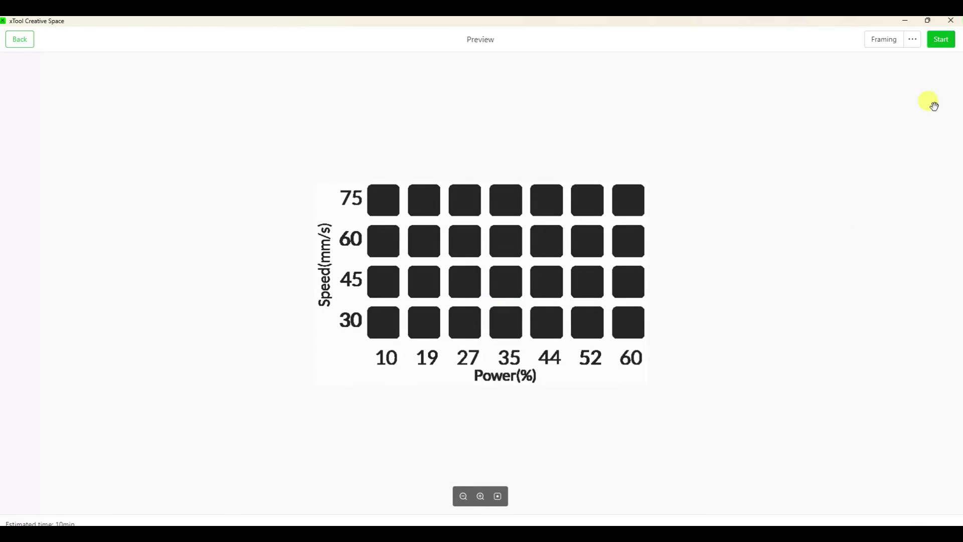
Send the 7×4 test job to the laser
left_click(939, 40)
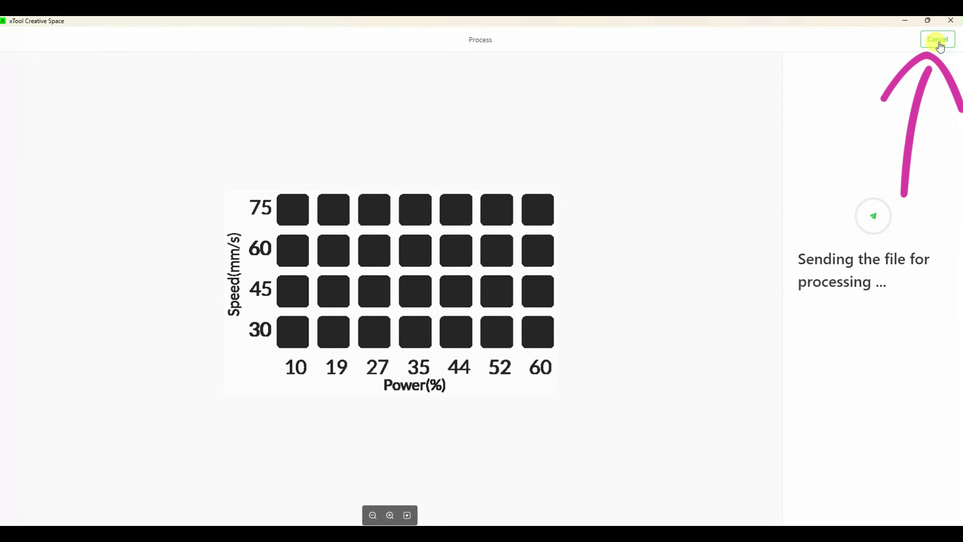